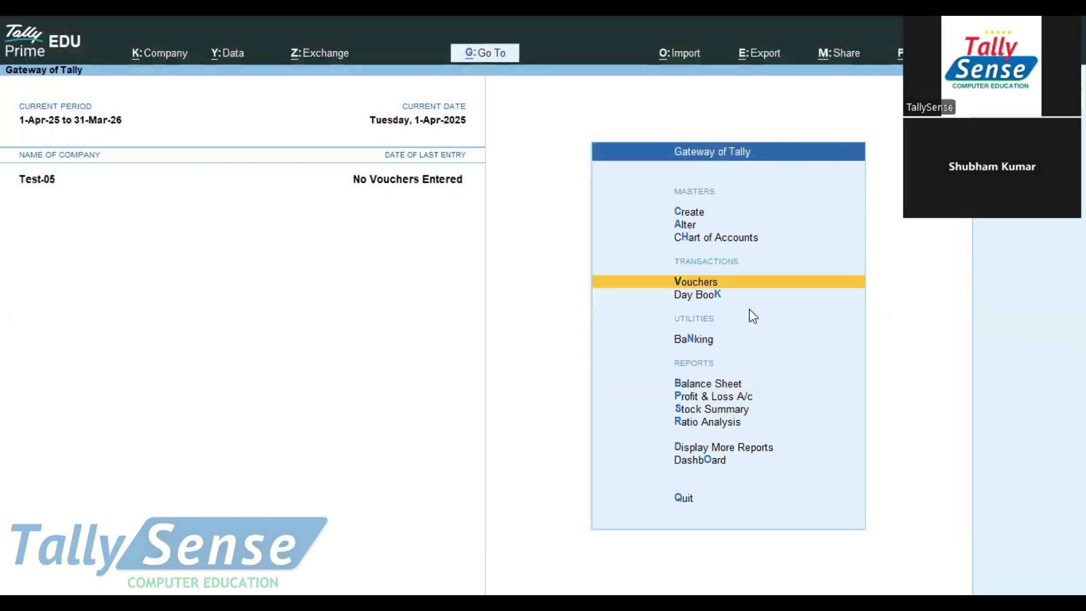
Switch voucher entry to double entry mode and return to the main menu
left_click(693, 287)
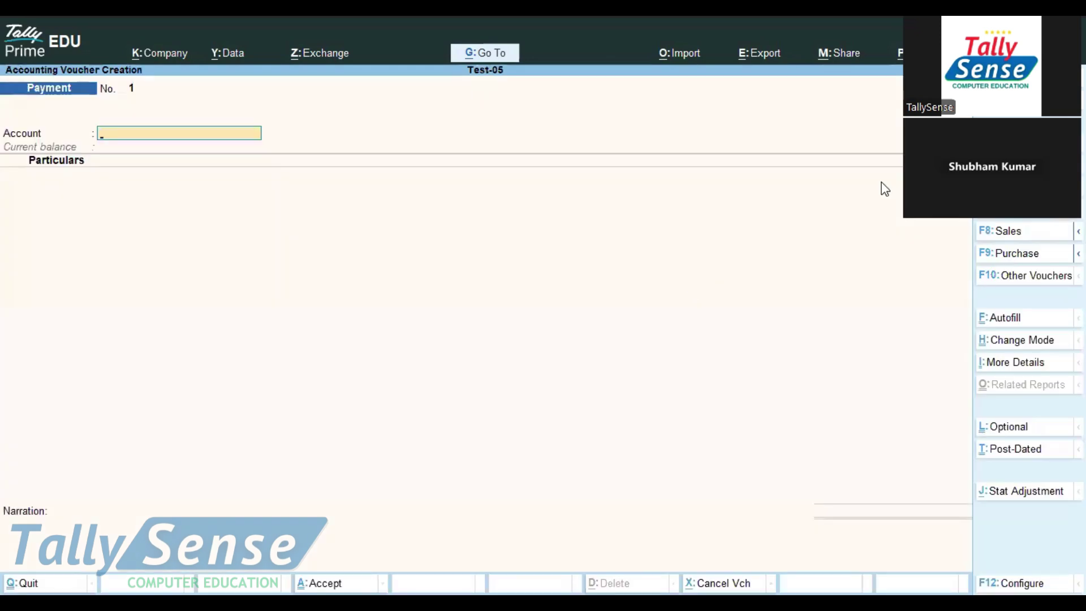
left_click_drag(904, 210, 711, 204)
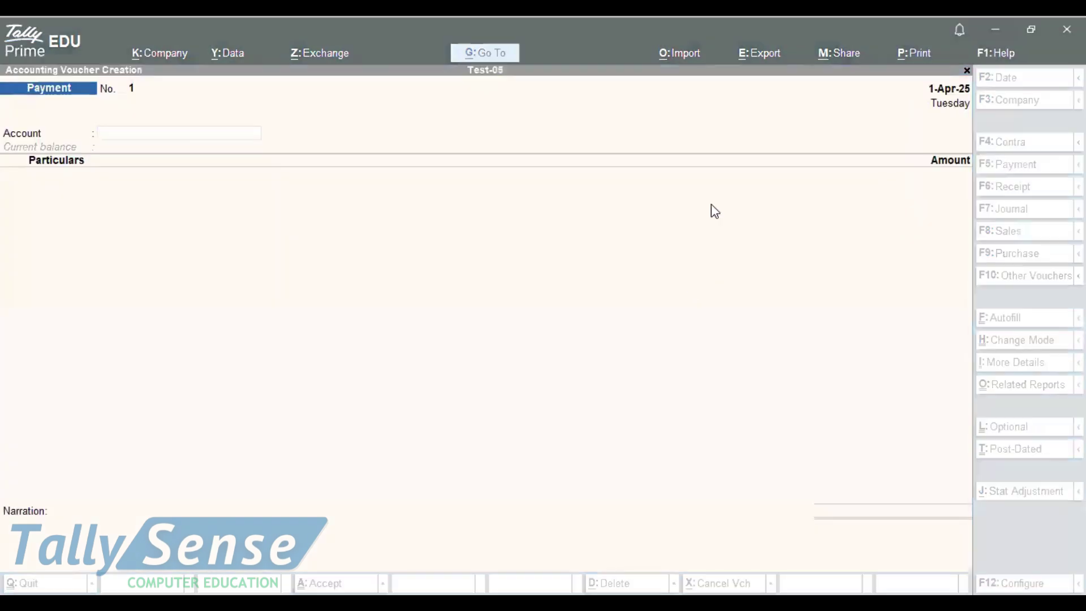
left_click(965, 153)
key("Escape")
key("Return")
key("Return")
left_click(1021, 349)
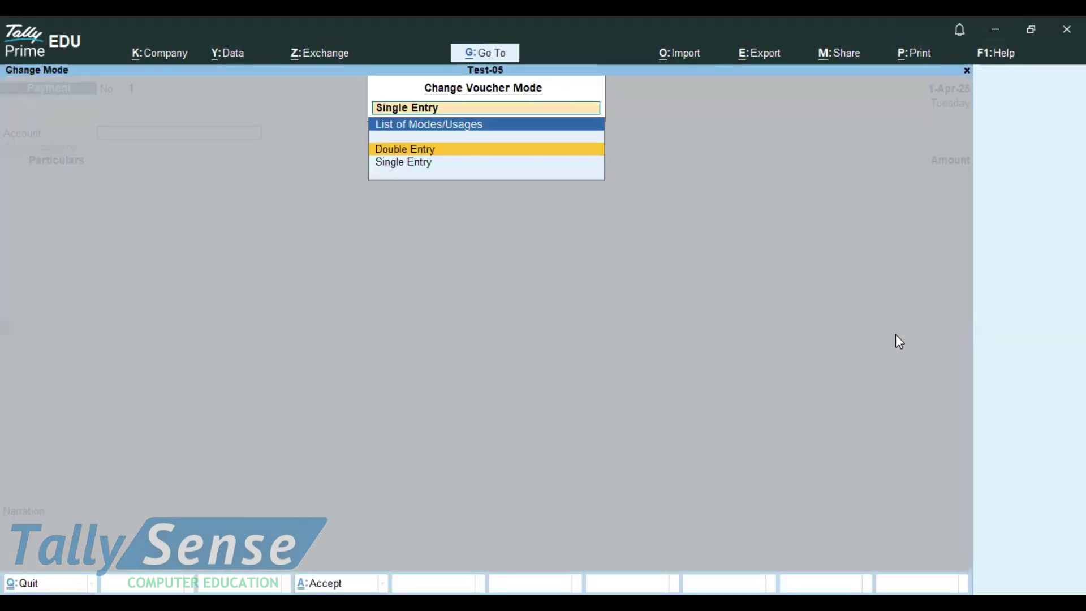
key("Return")
key("Escape")
key("Return")
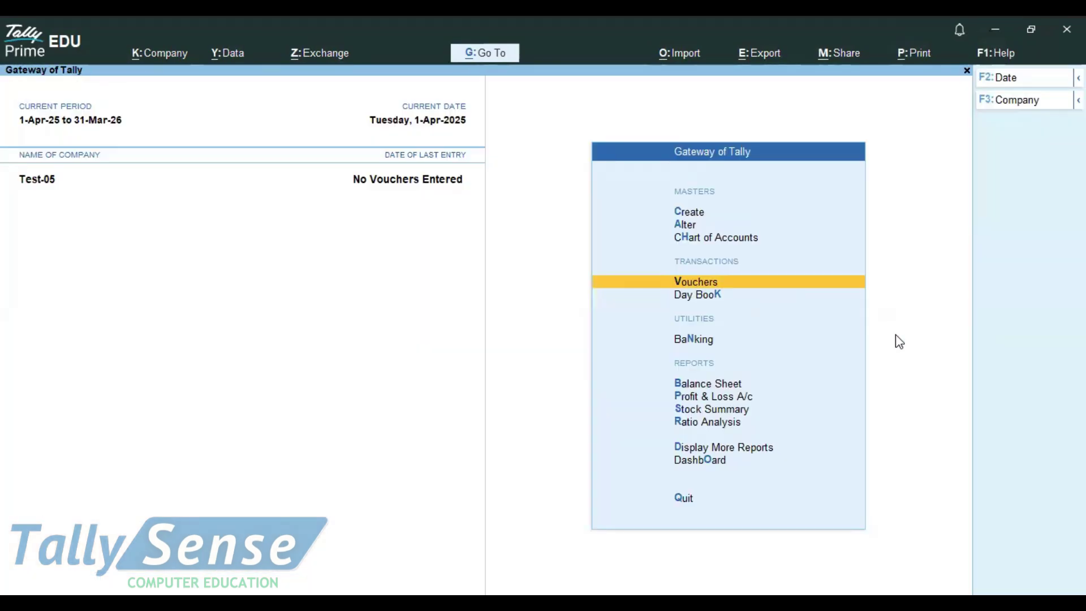
Start a Contra voucher crediting Cash with 20,000
key("Return")
key("F4")
key("Return")
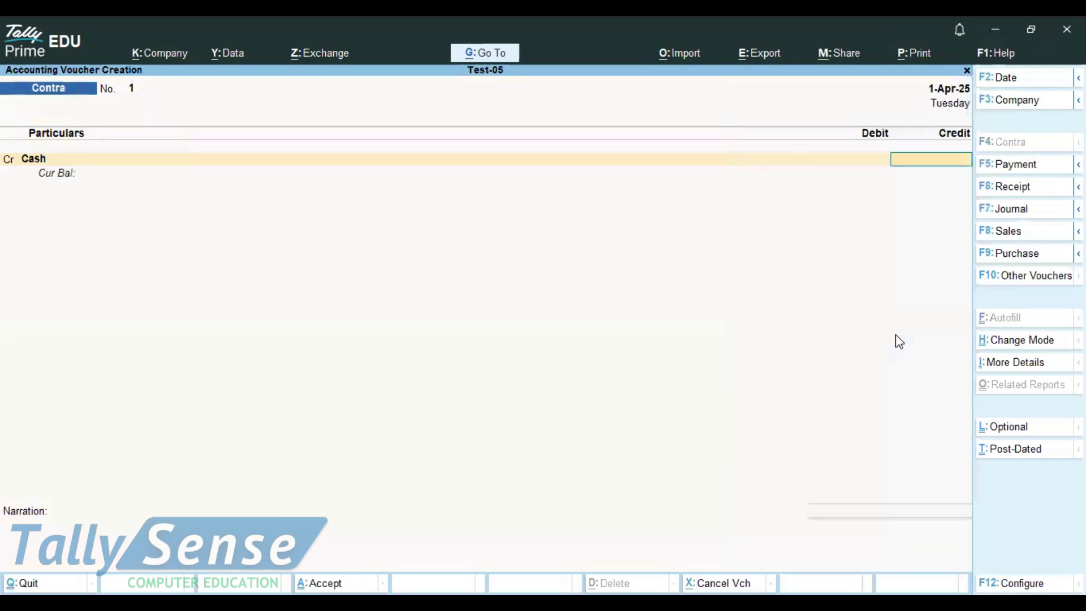
type("200000")
key("Return")
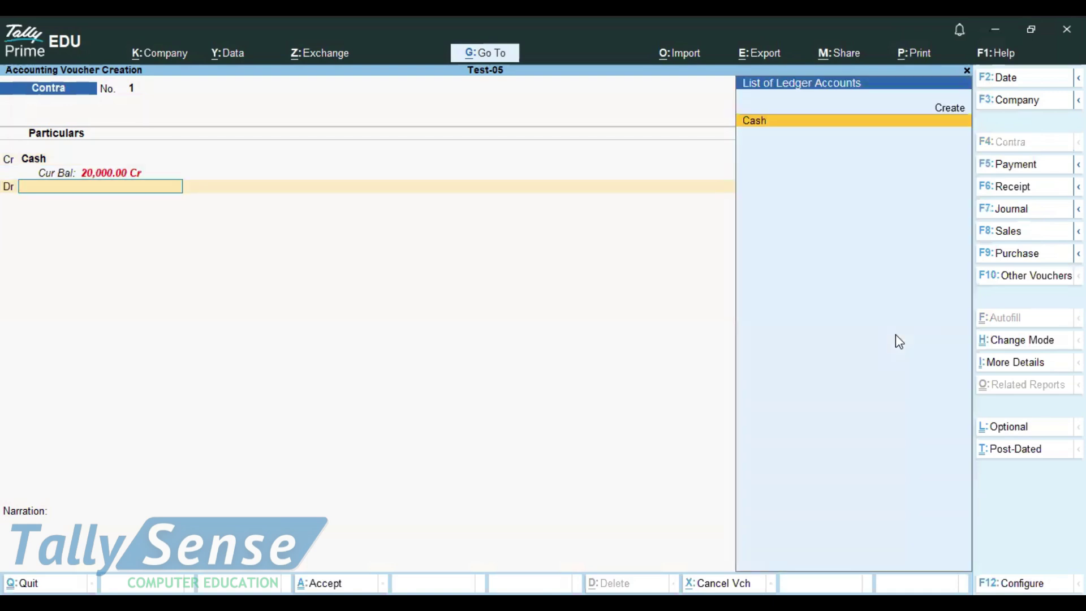
Create a new ledger named Yesbank under Bank Accounts
key("Up")
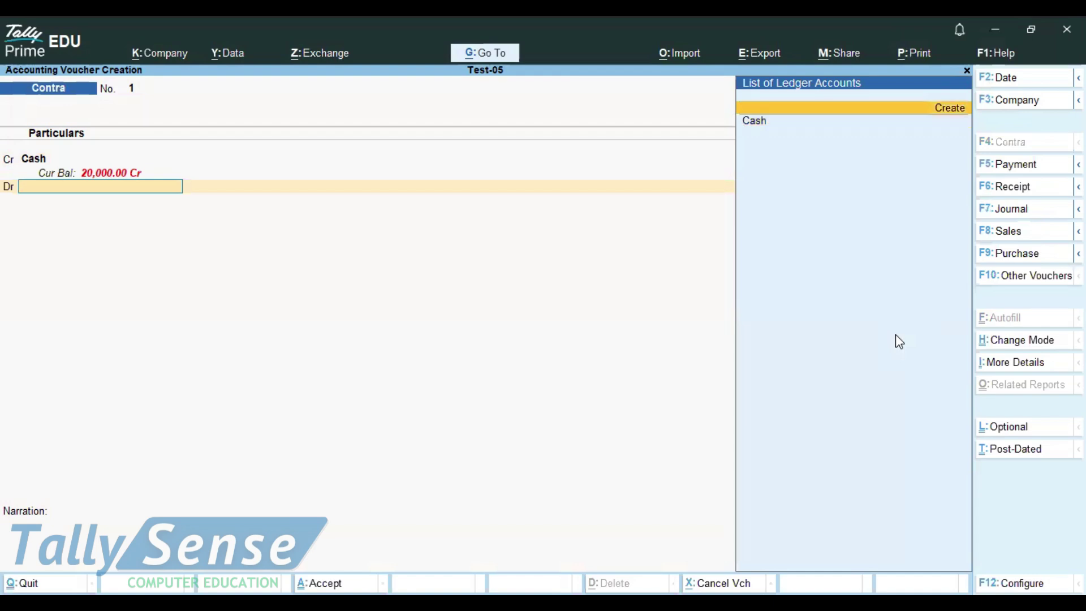
key("Return")
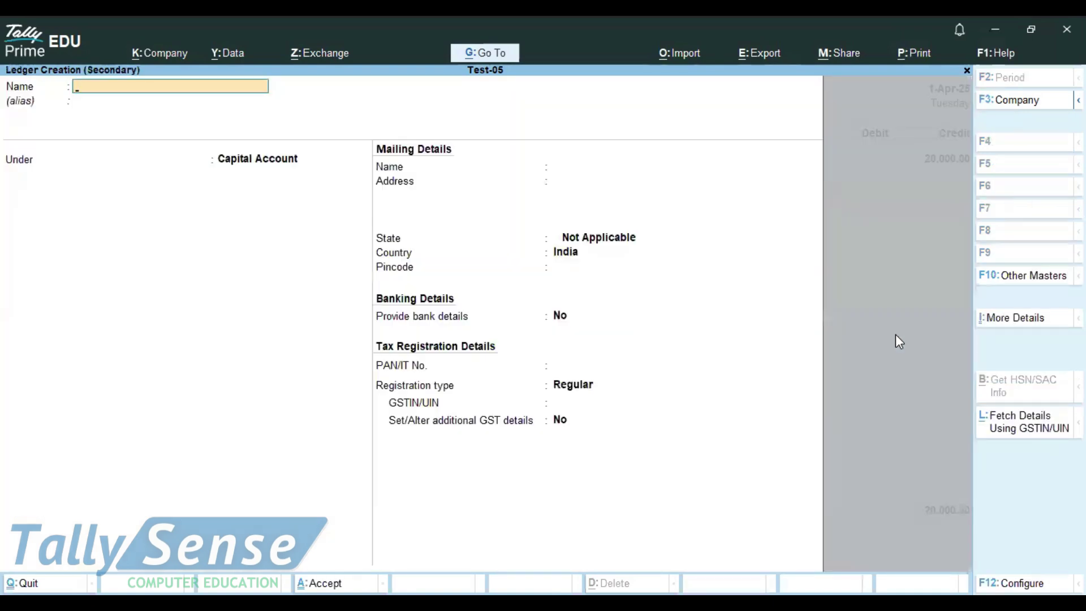
type("Yesbank")
key("Return")
key("Return")
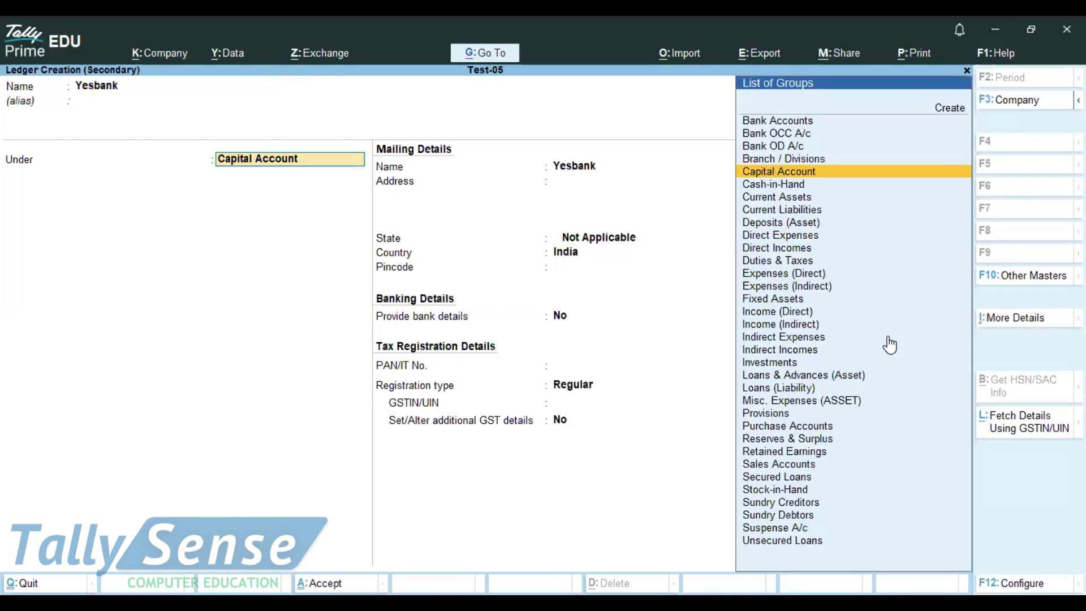
type("b")
key("Return")
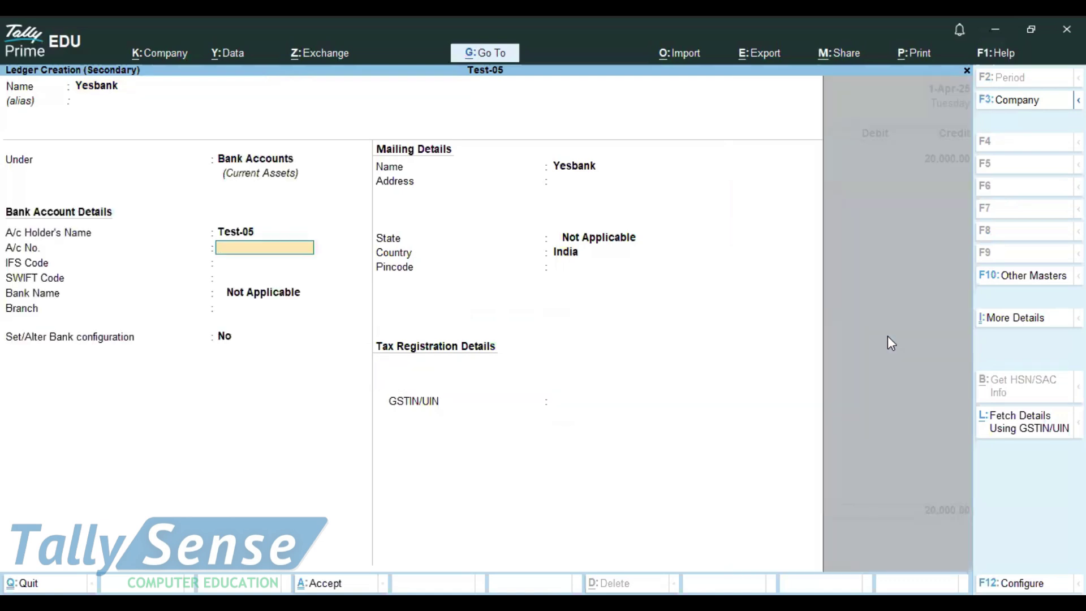
Enter the bank account number, IFS code YESB000145 and branch Nagpur, and enable bank configuration
key("Return")
type("YESB000145")
key("Return")
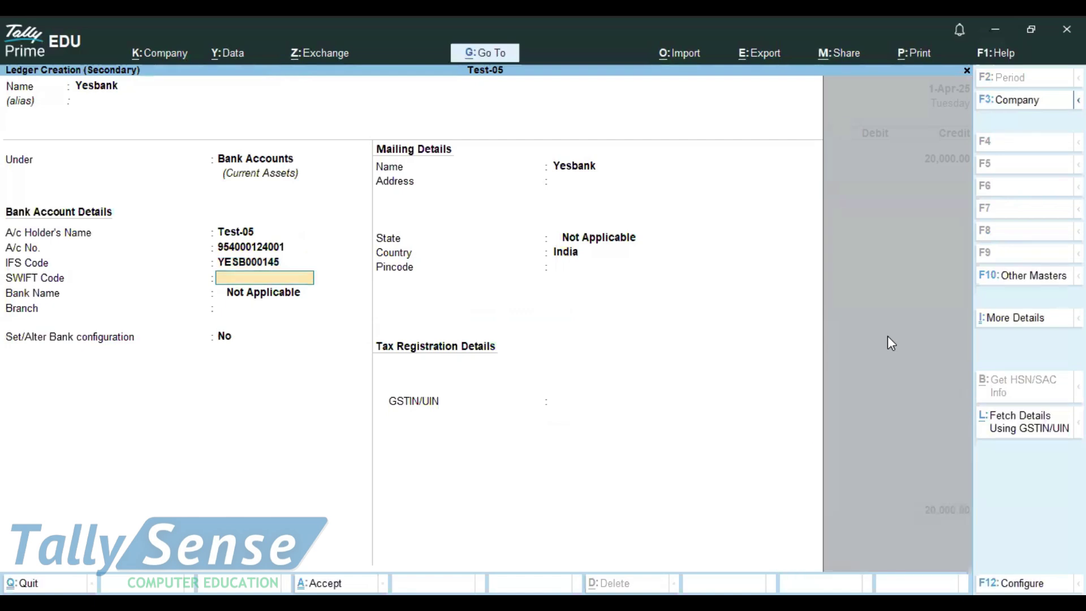
key("Return")
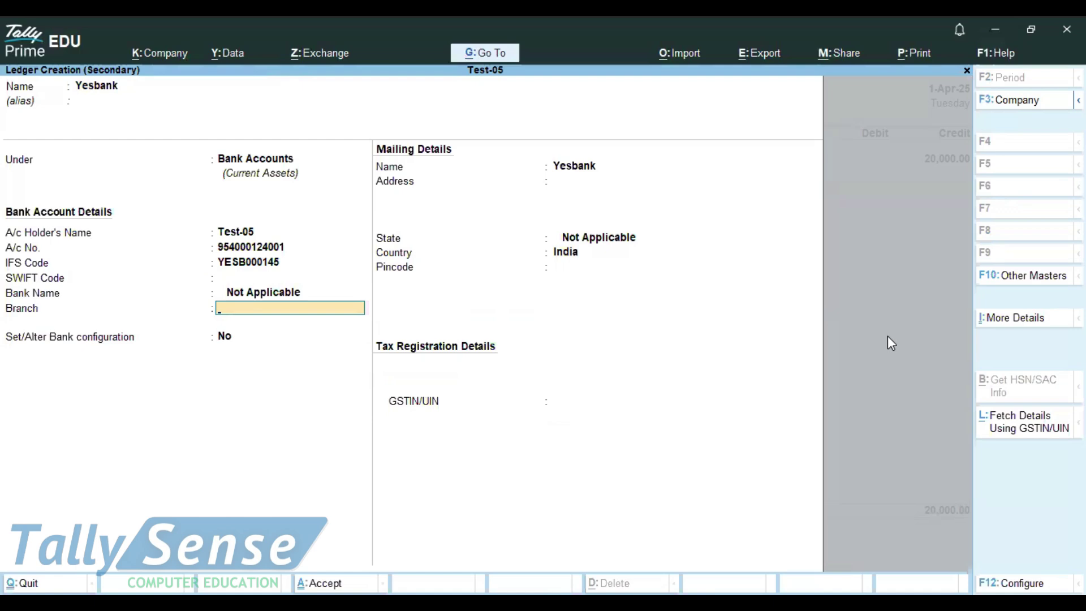
type("Nagpur")
key("Return")
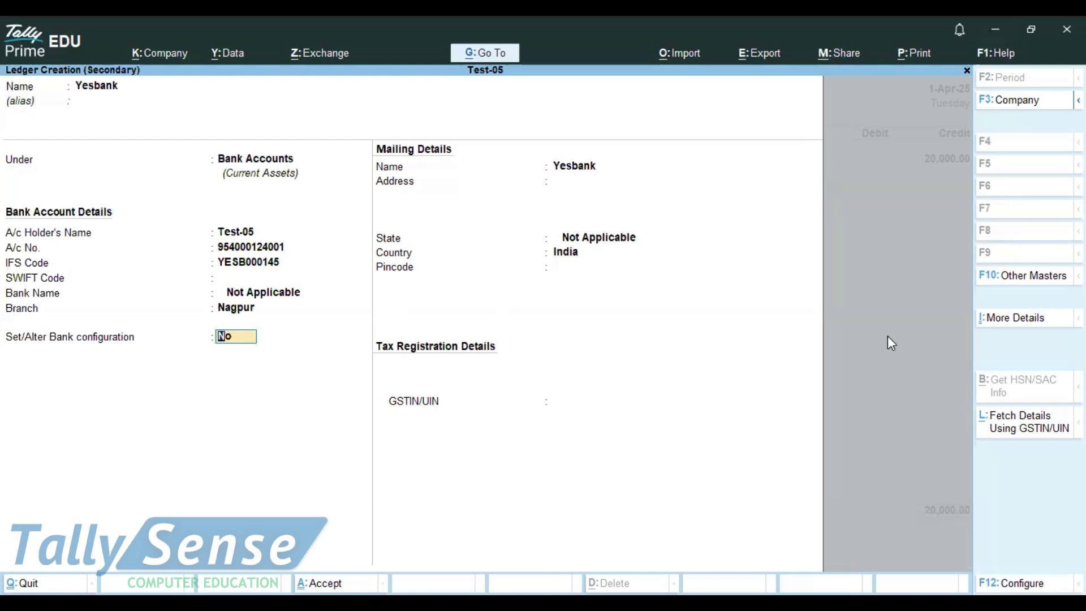
type("y")
key("Return")
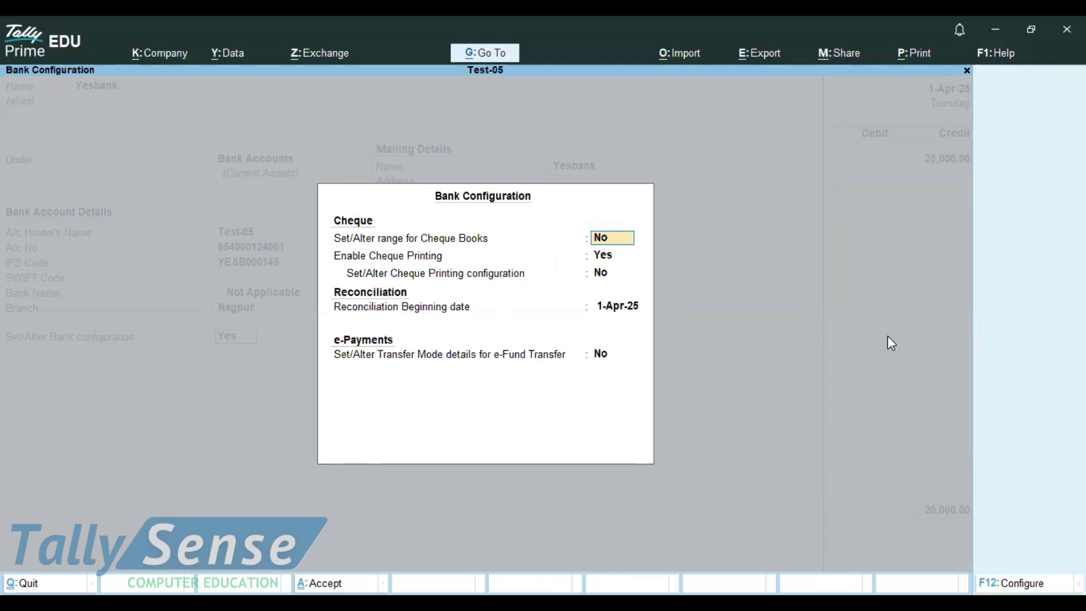
Add a Yesbank cheque book named Book covering cheques 600101 to 600125
type("y")
key("Return")
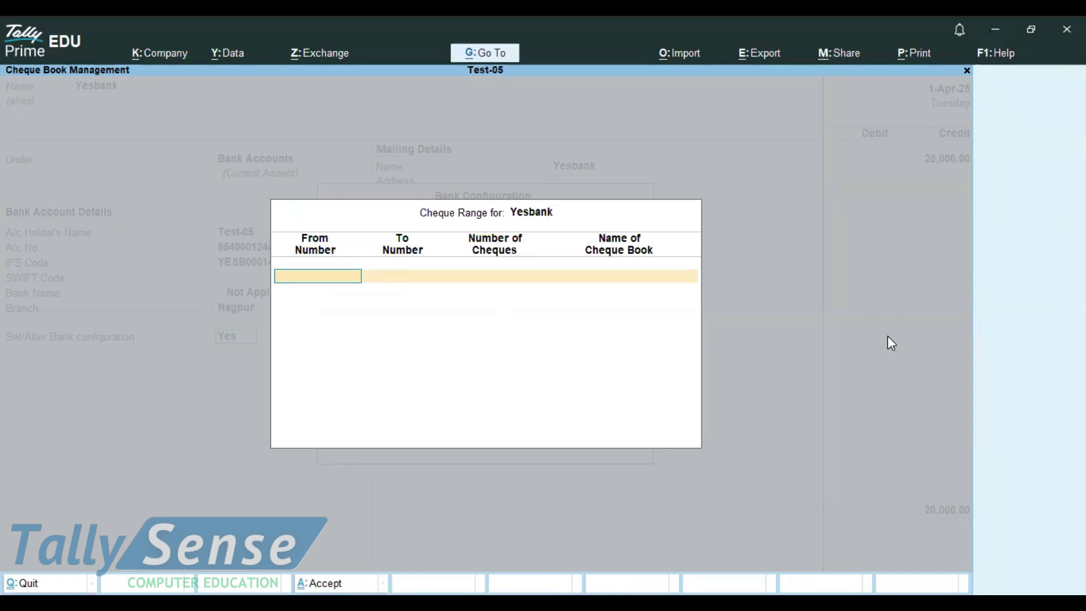
type("600101")
key("Return")
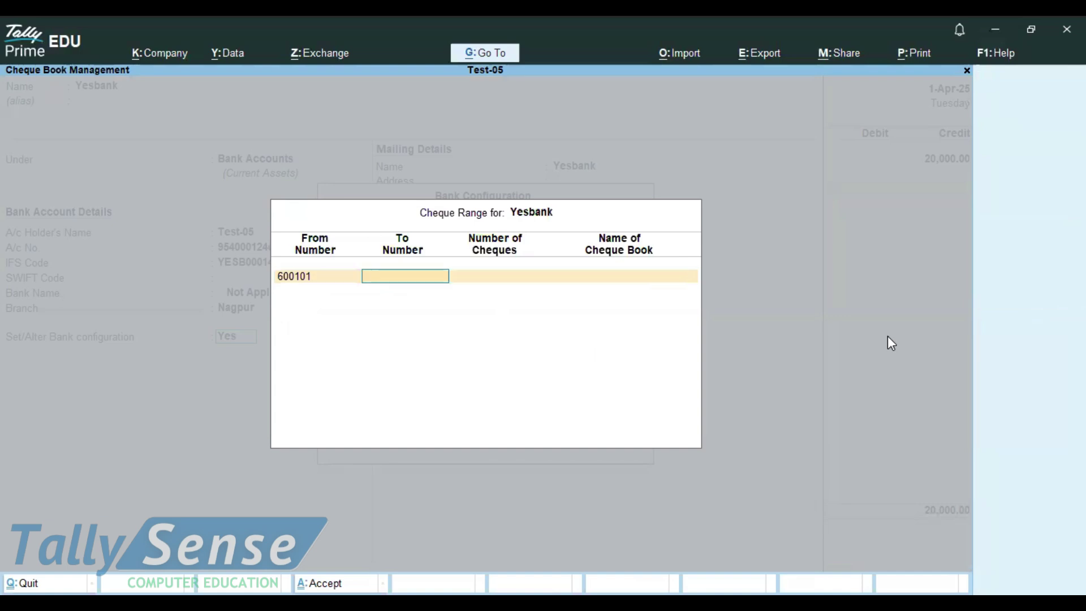
type("600125")
key("Return")
key("Return")
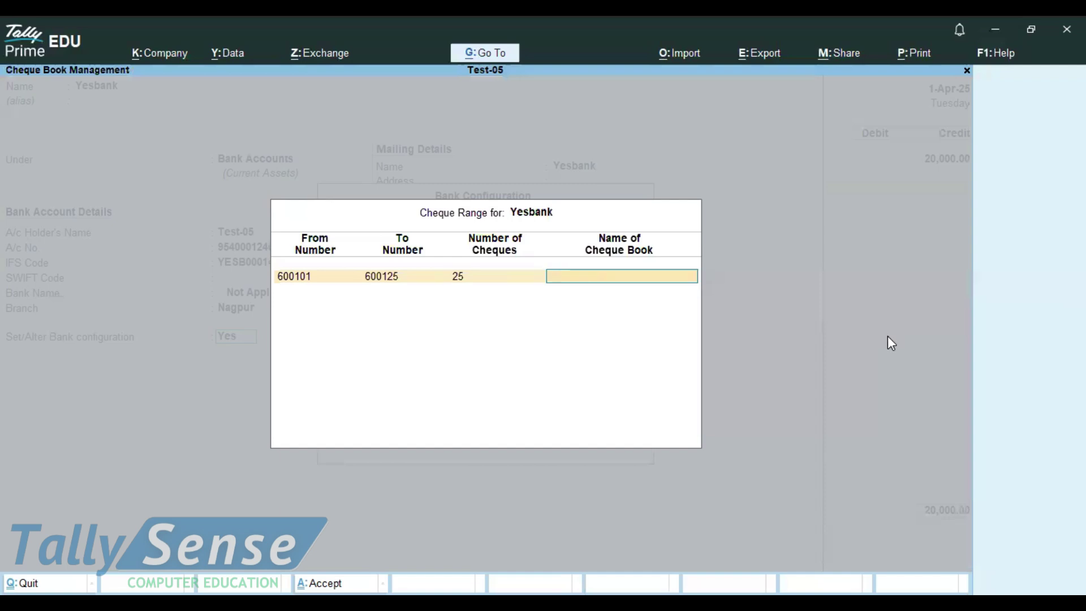
type("Book 1")
key("Return")
key("Return")
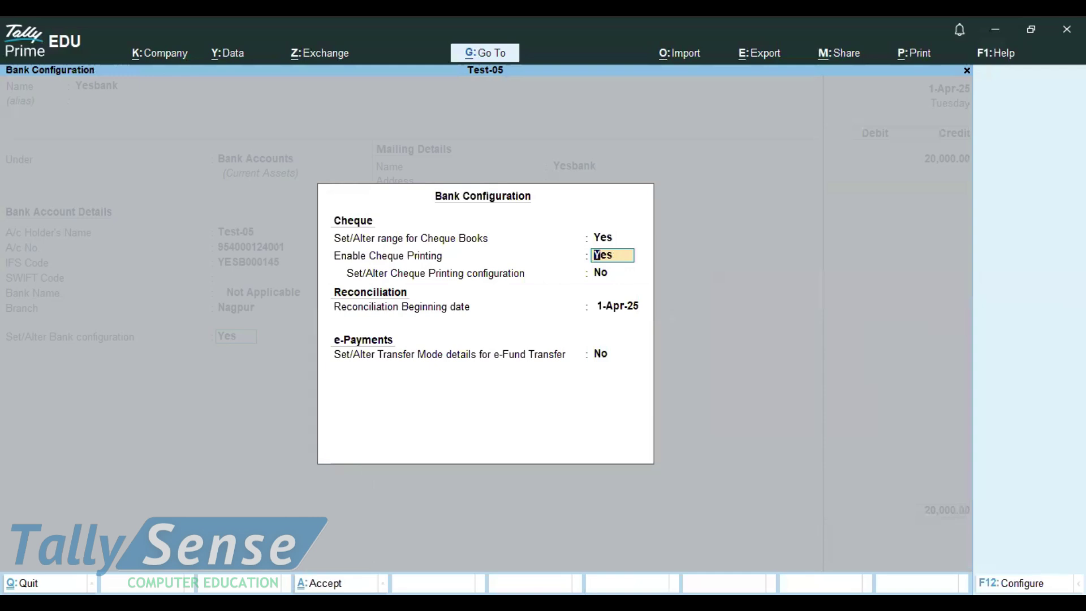
key("ctrl+a")
Save the Yesbank ledger and accept Contra voucher No. 1 moving 20,000 from Cash to Yesbank
key("ctrl+a")
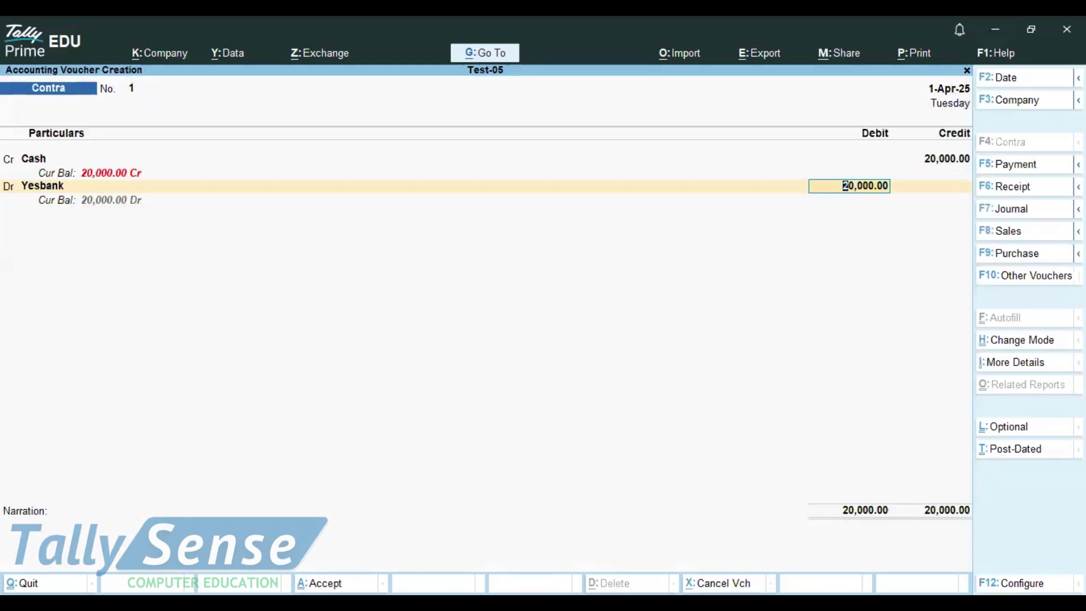
key("ctrl+a")
key("Page_Up")
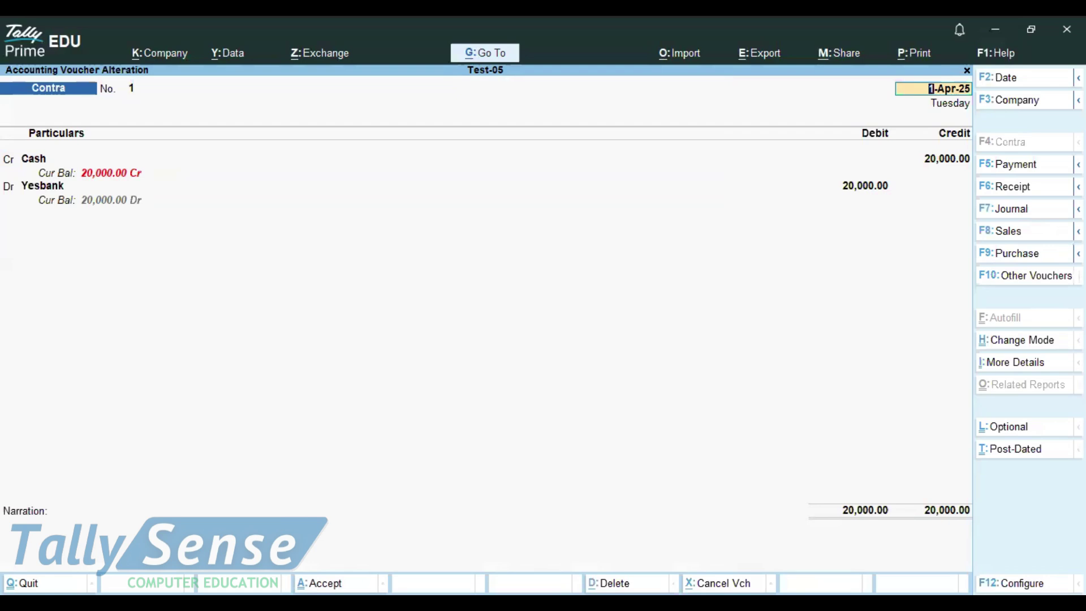
key("ctrl+a")
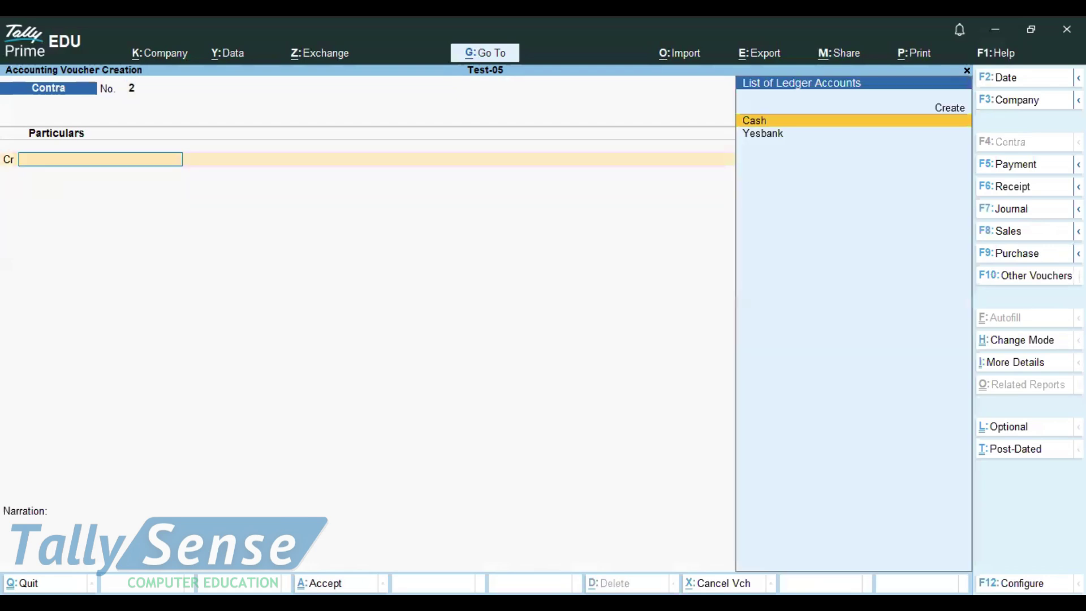
key("F5")
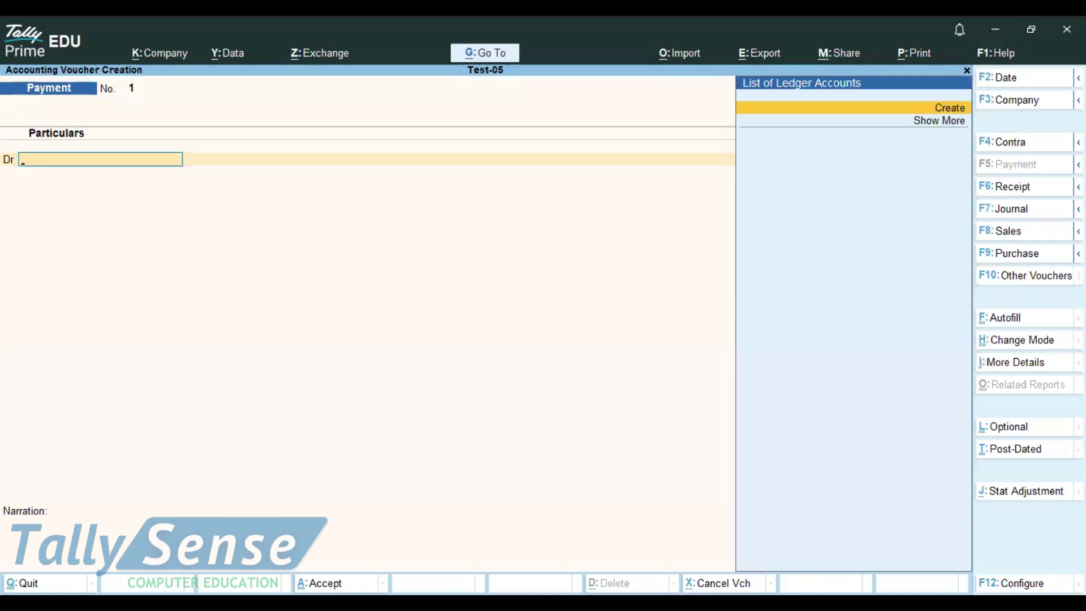
Create ledger Lokesh under Indirect Expenses from within the Payment voucher
key("alt+c")
type("Lokesh")
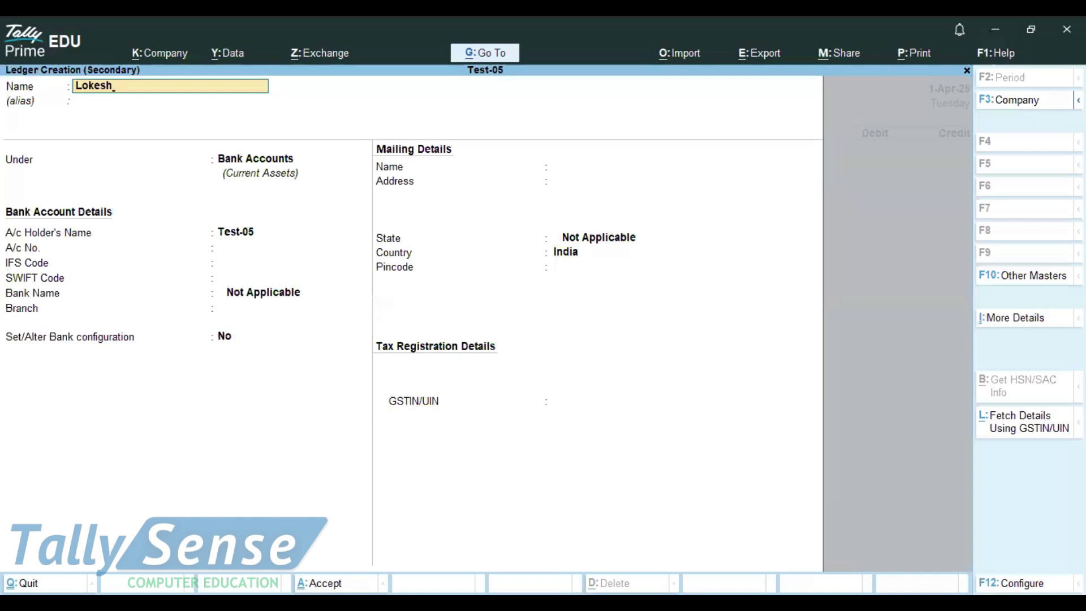
key("Return")
key("Return")
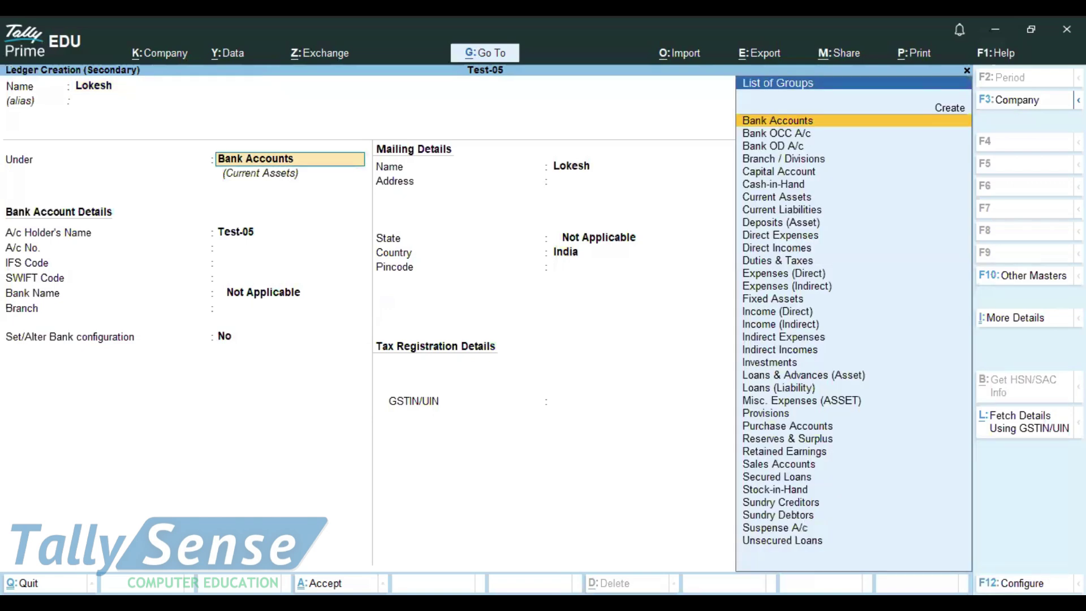
type("Ind")
key("Down")
key("Up")
key("Return")
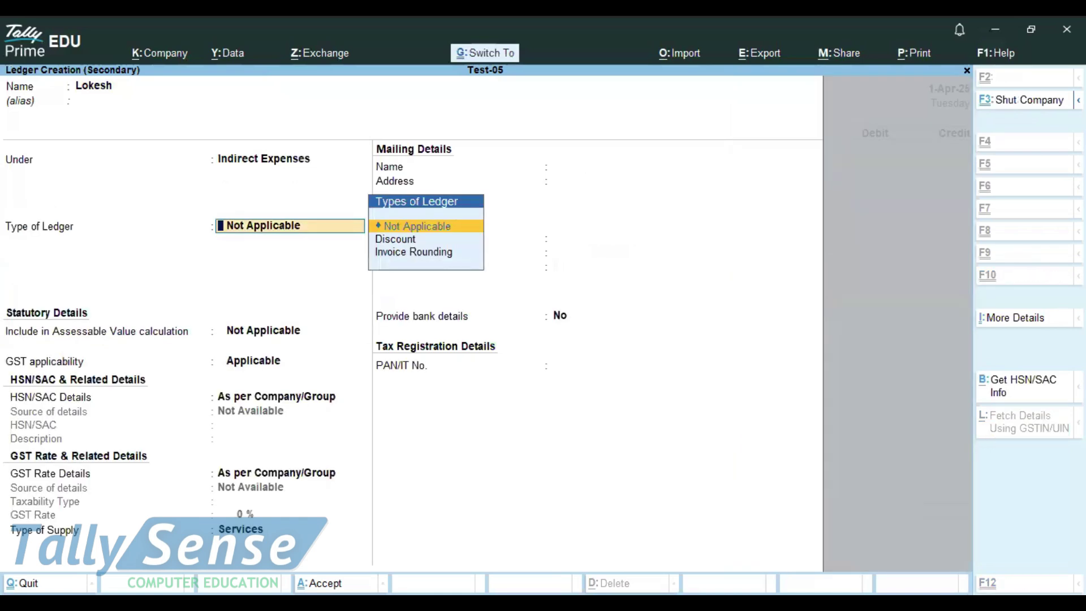
key("ctrl+a")
Pay Lokesh 2,000 from Yesbank by cheque 600101, save, and return to Gateway of Tally
type("2000")
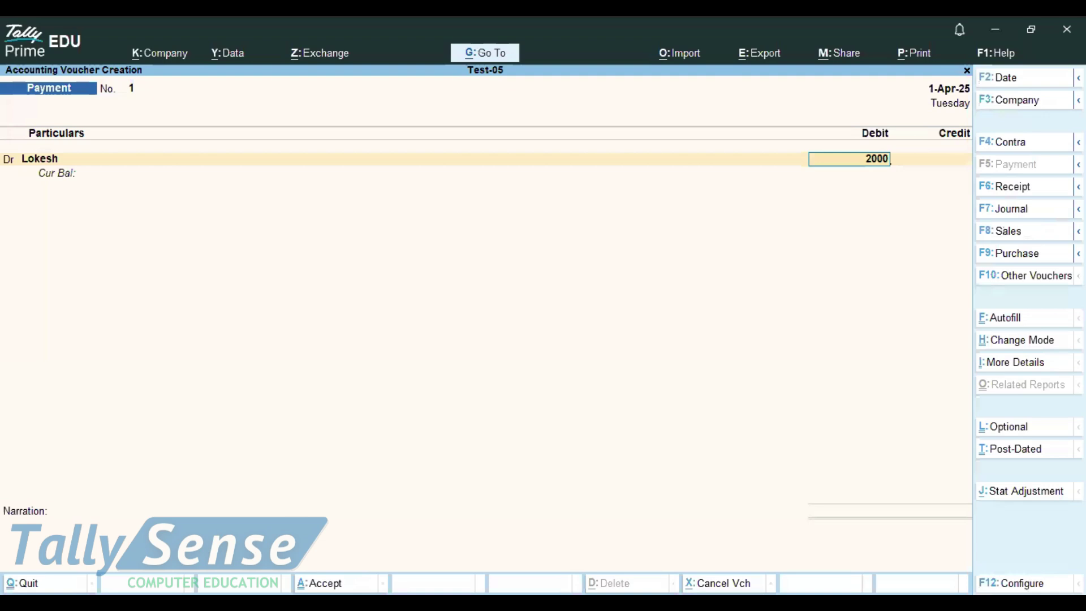
key("Return")
key("Return")
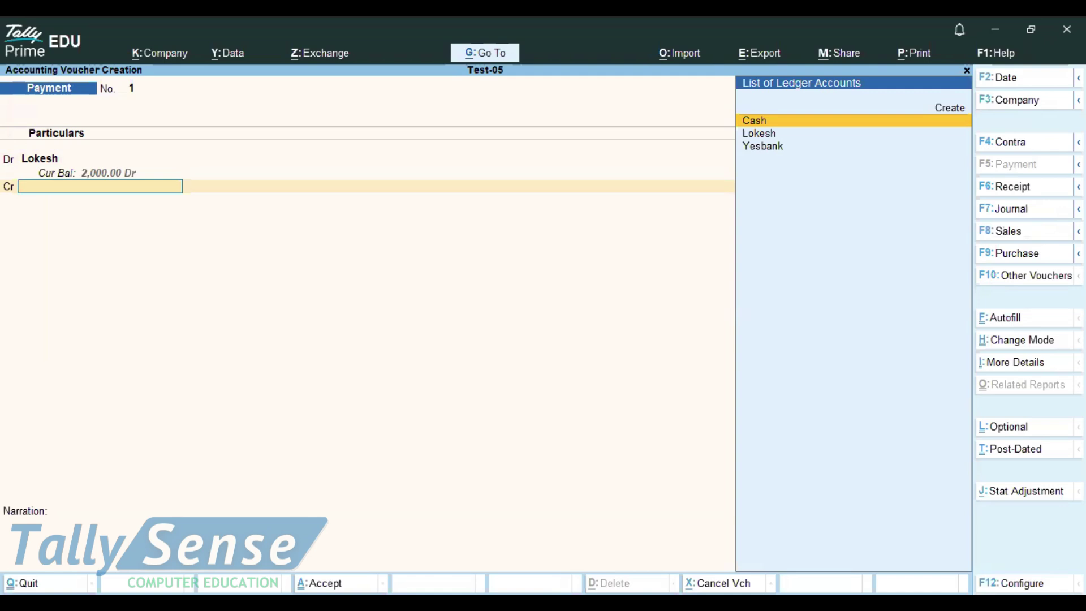
key("Down")
key("Down")
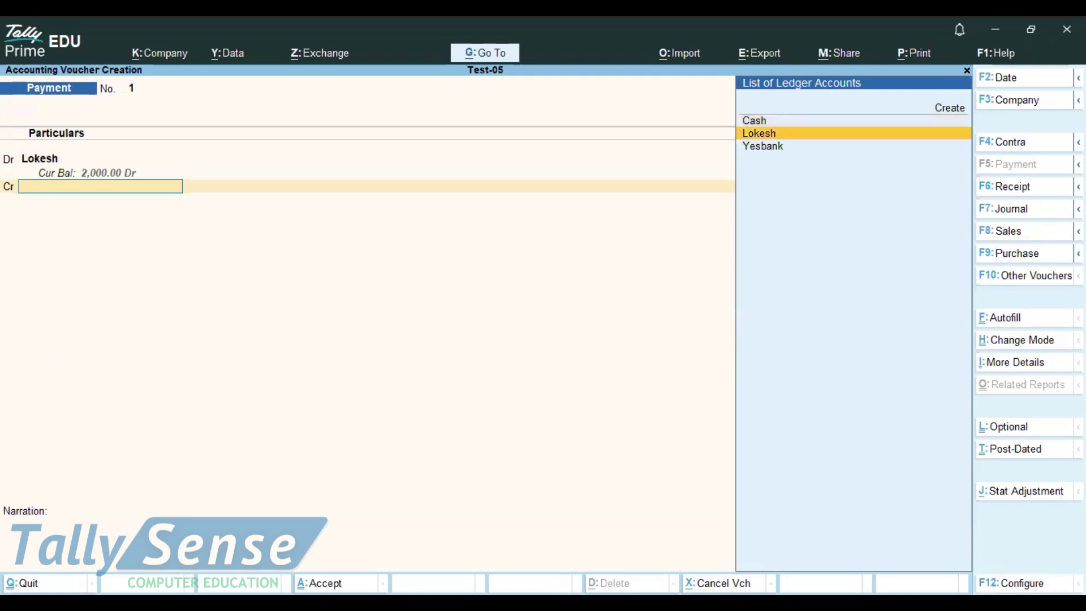
key("Return")
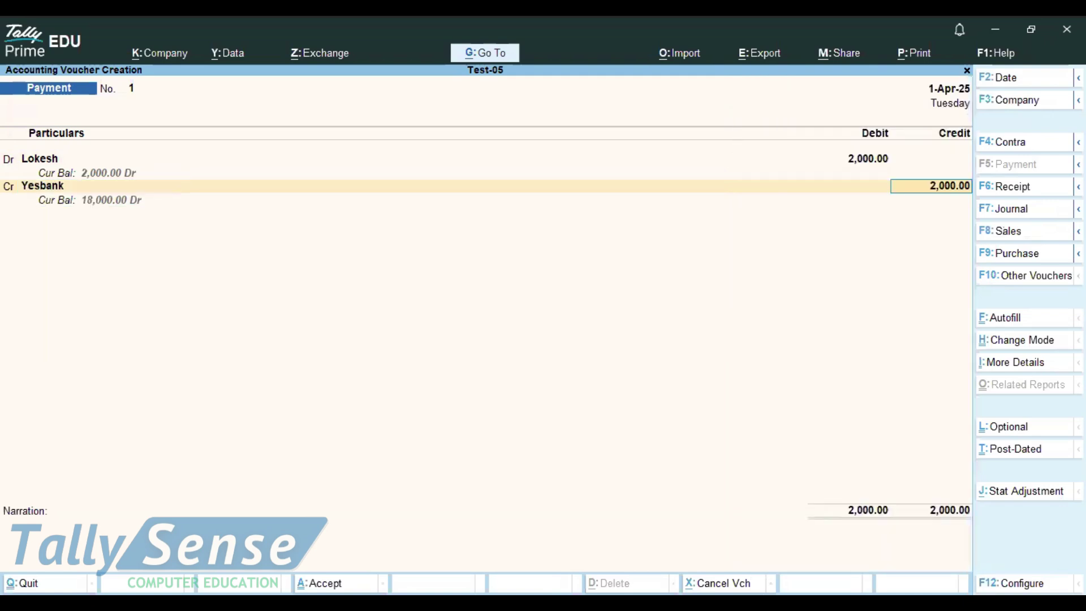
key("Return")
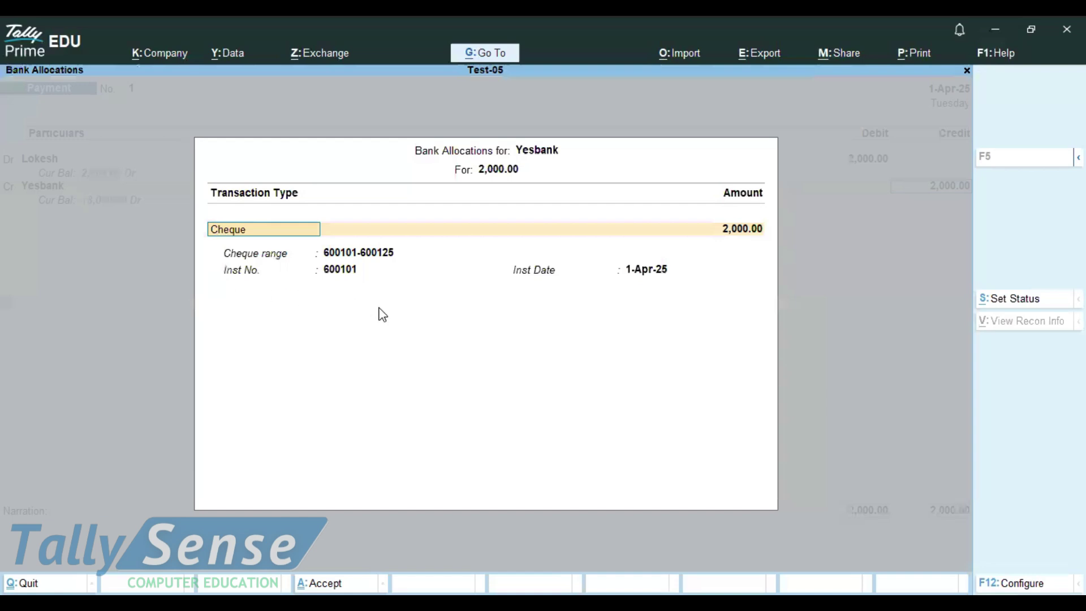
key("Return")
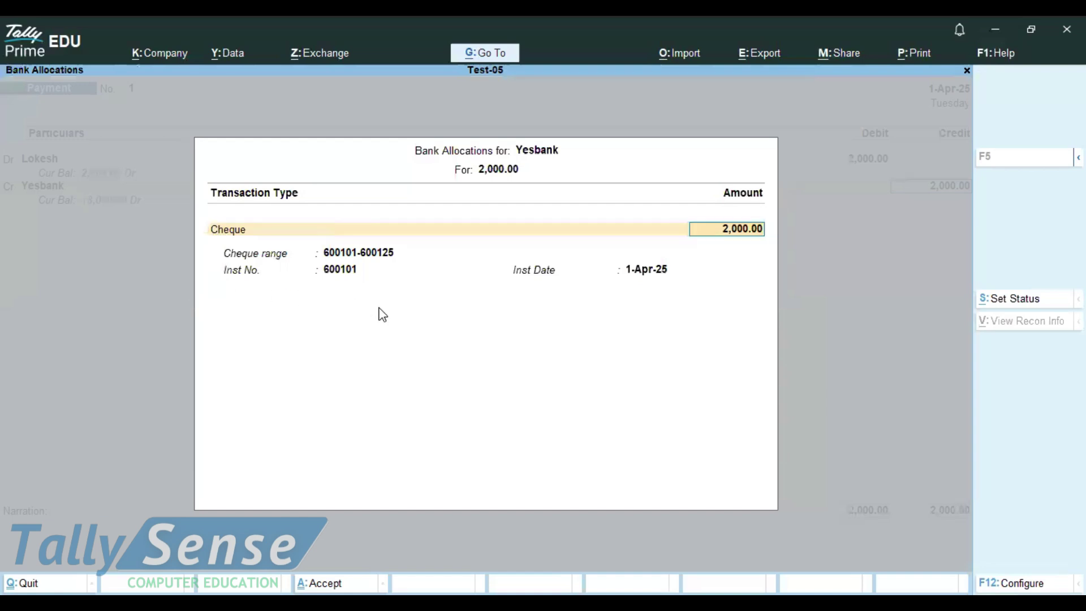
key("Return")
key("Return")
key("Return")
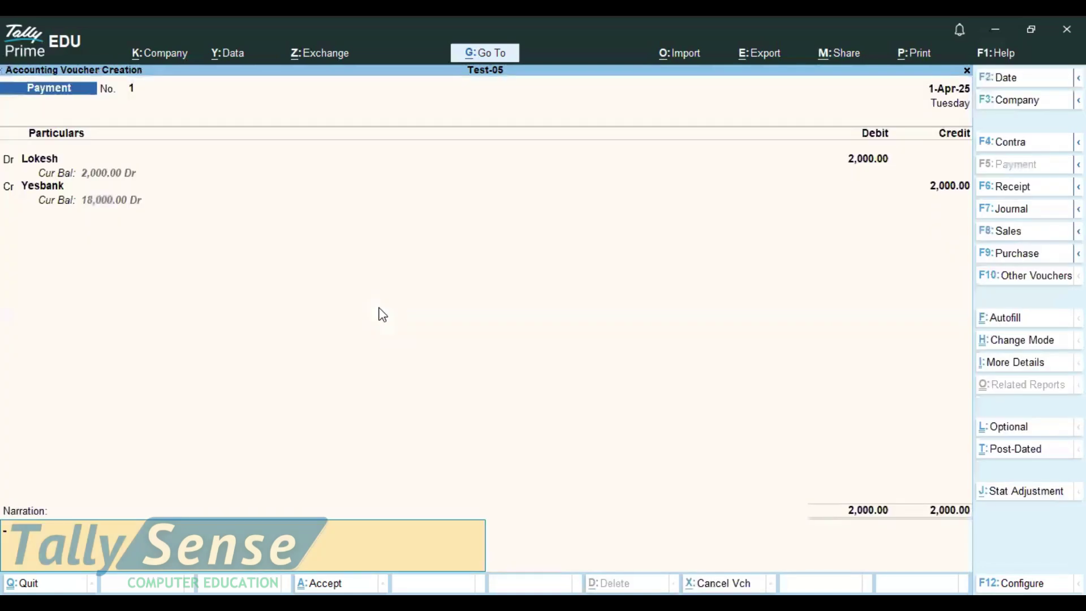
key("Return")
key("Return")
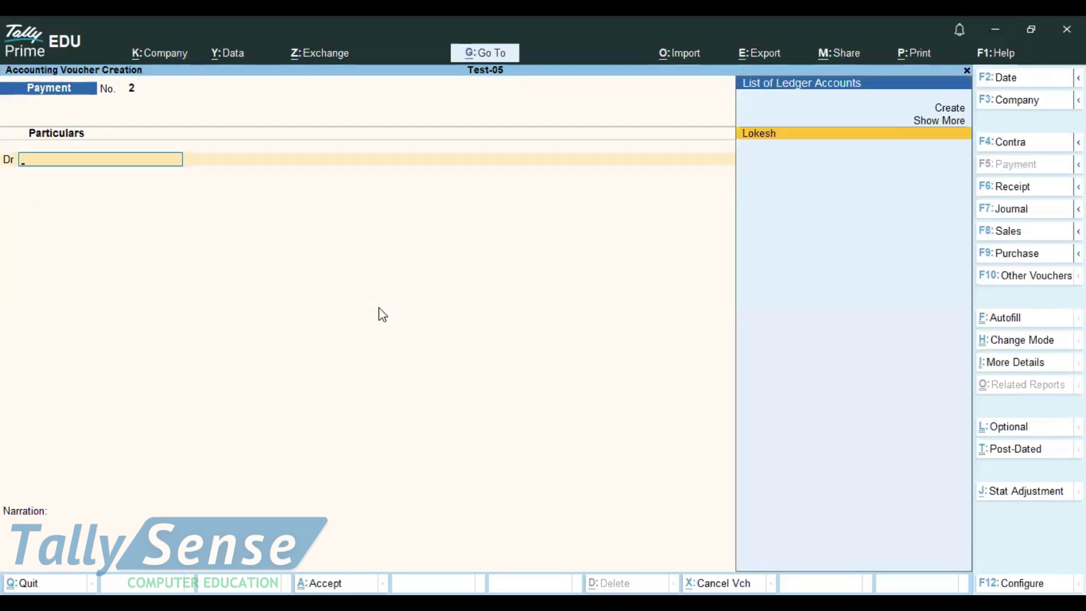
key("Escape")
key("Return")
key("Down")
key("Down")
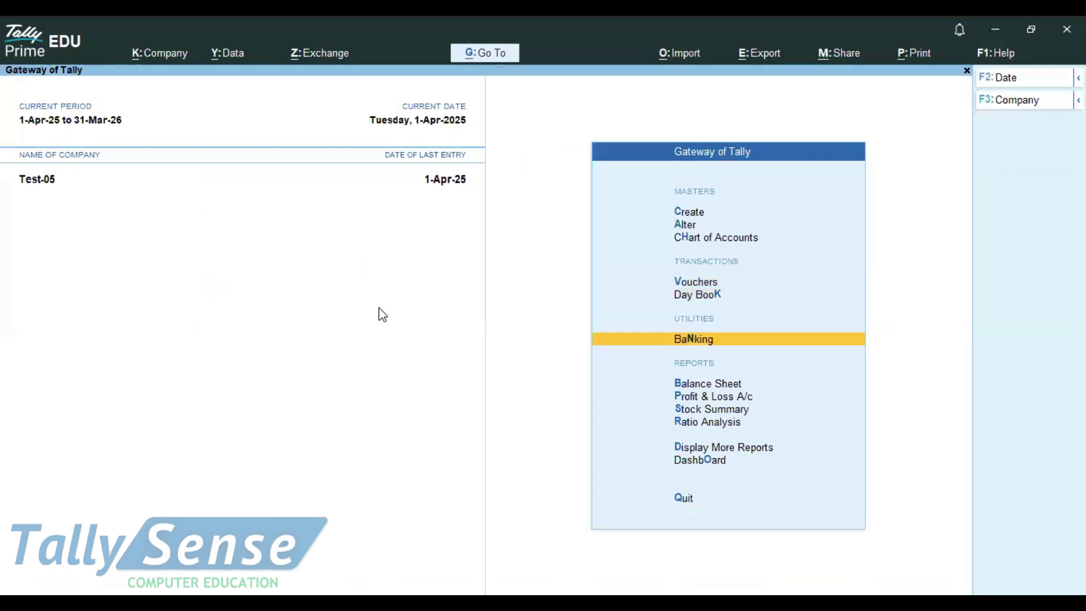
Browse the Banking utilities and open the Cheque Register report
key("Return")
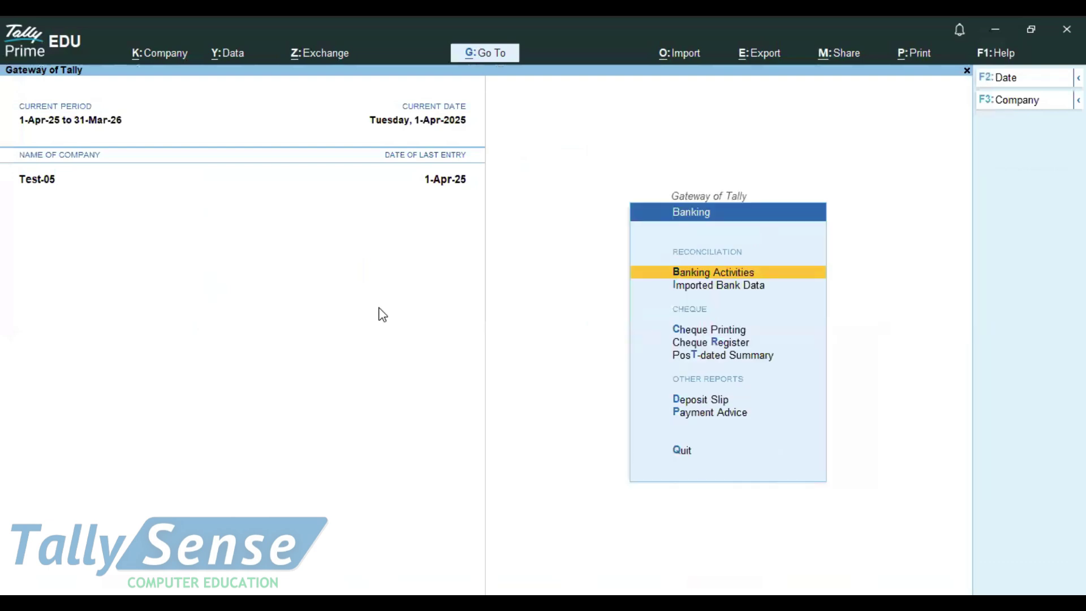
key("Down")
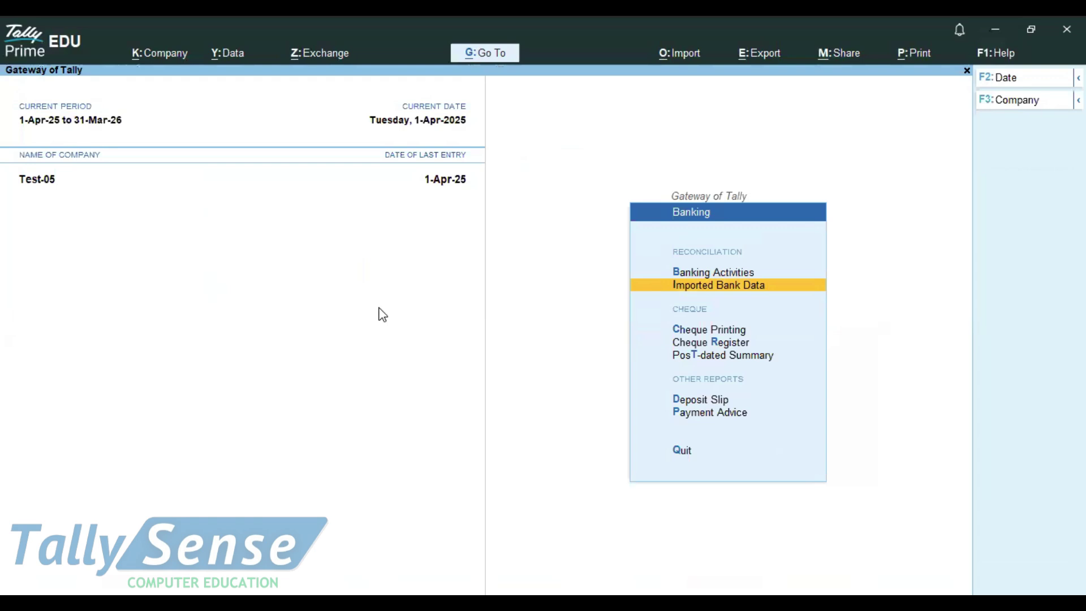
key("Return")
key("Escape")
key("Down")
key("Return")
key("Escape")
key("Down")
key("Return")
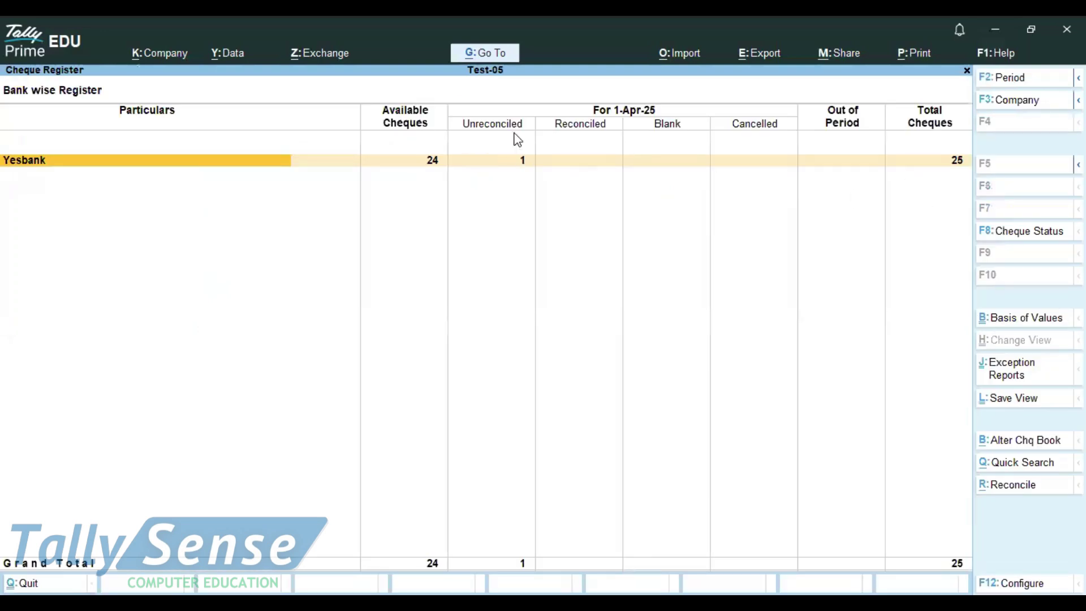
left_click(400, 161)
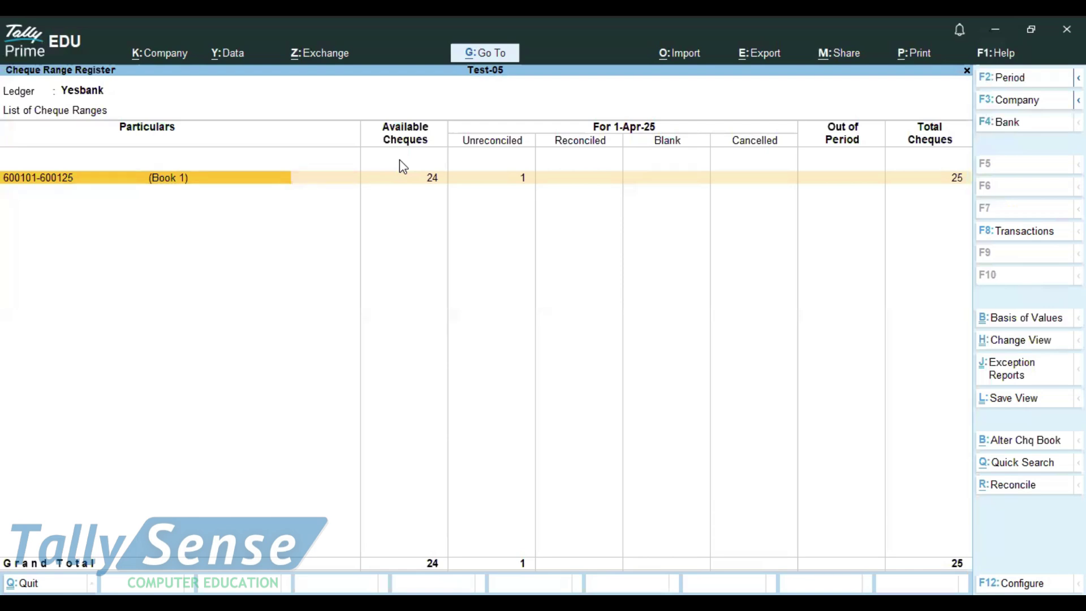
left_click(400, 161)
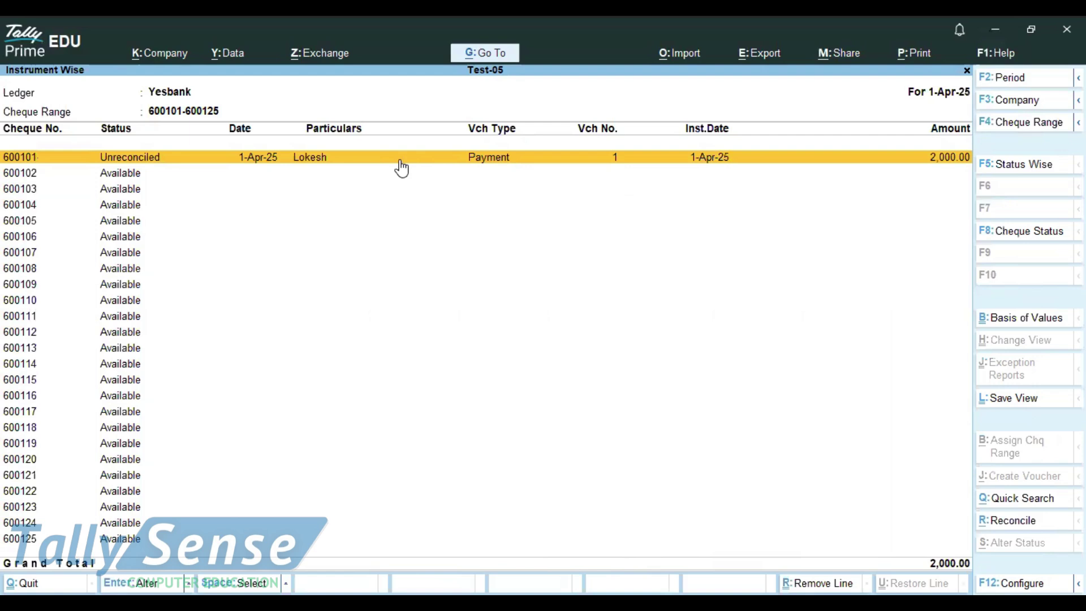
key("Down")
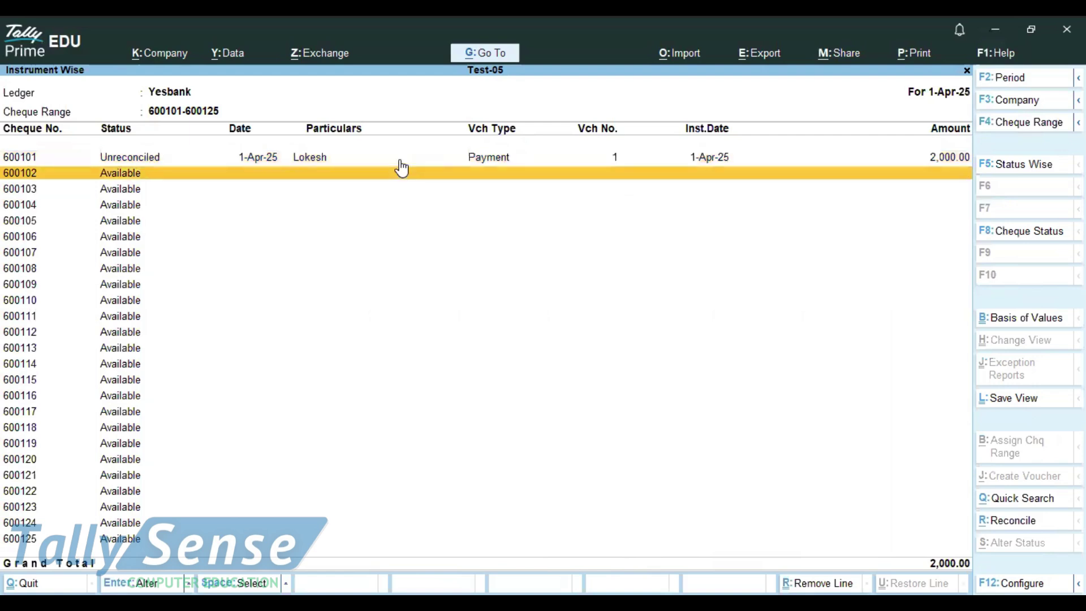
key("Down")
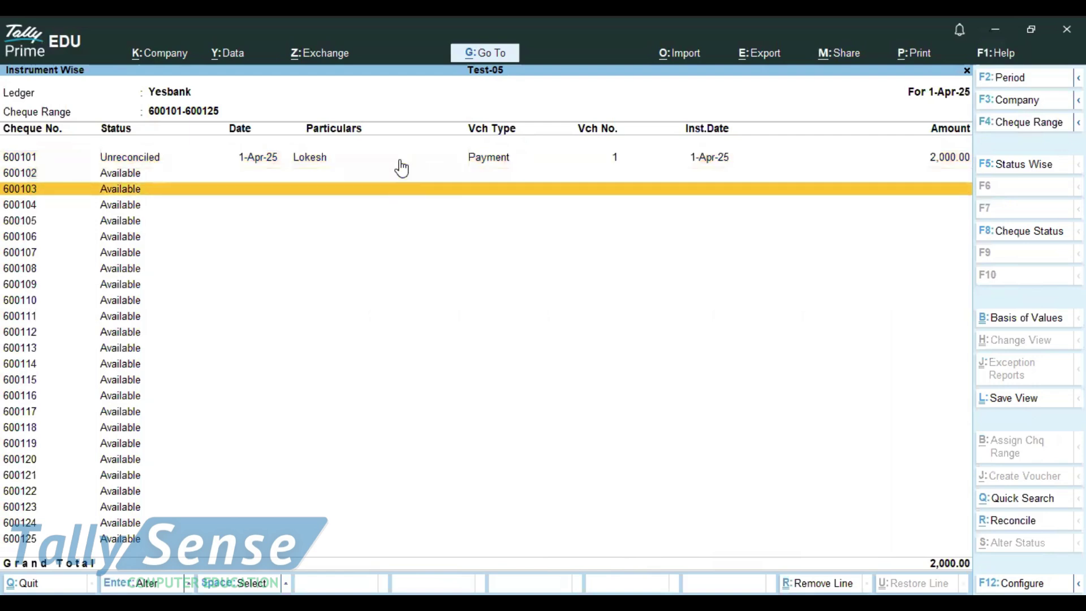
key("space")
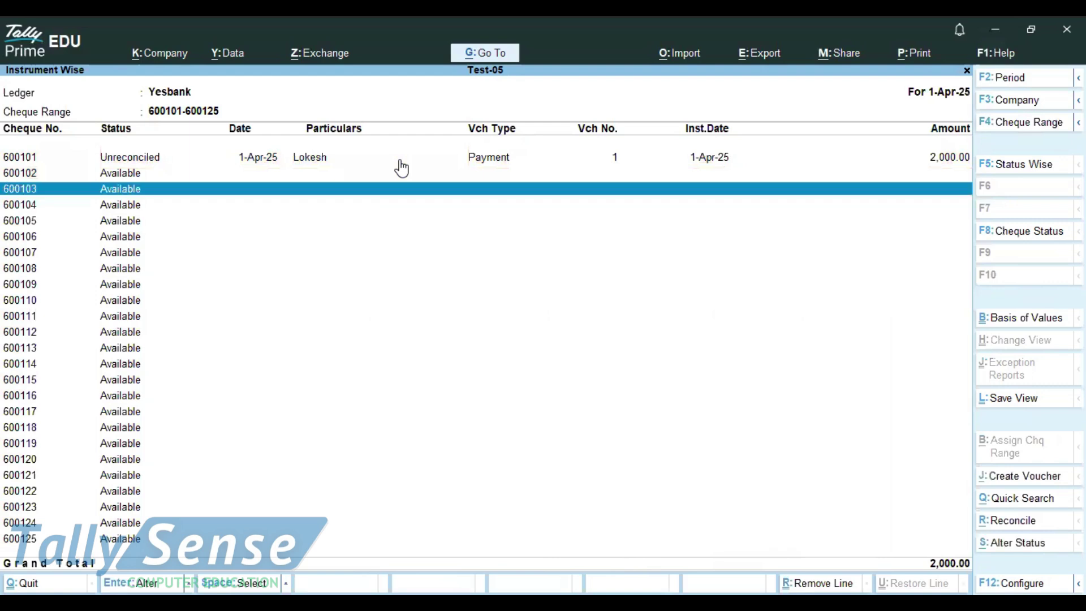
key("space")
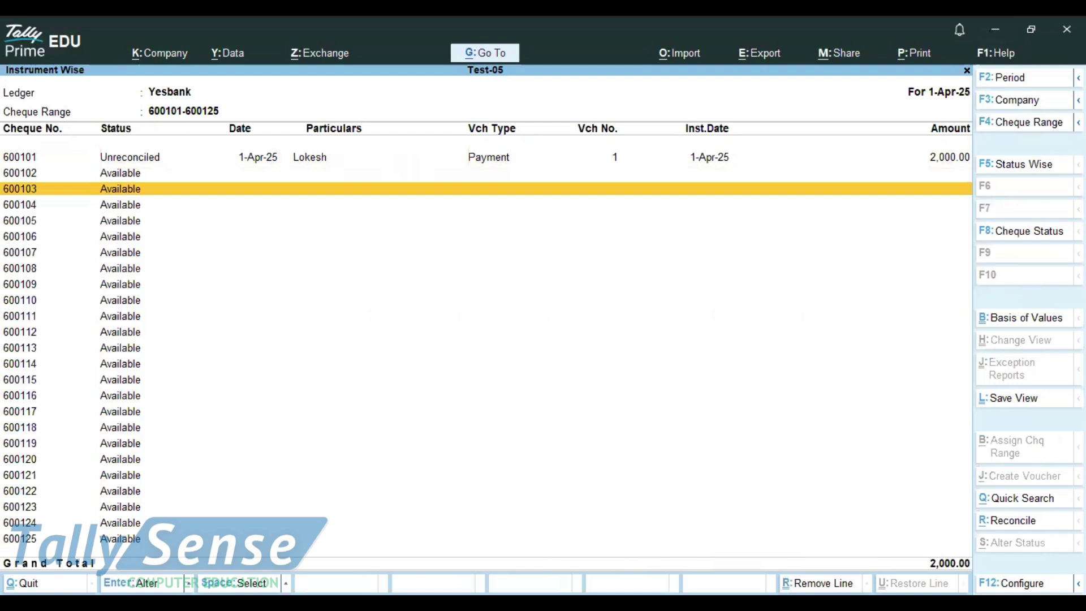
key("space")
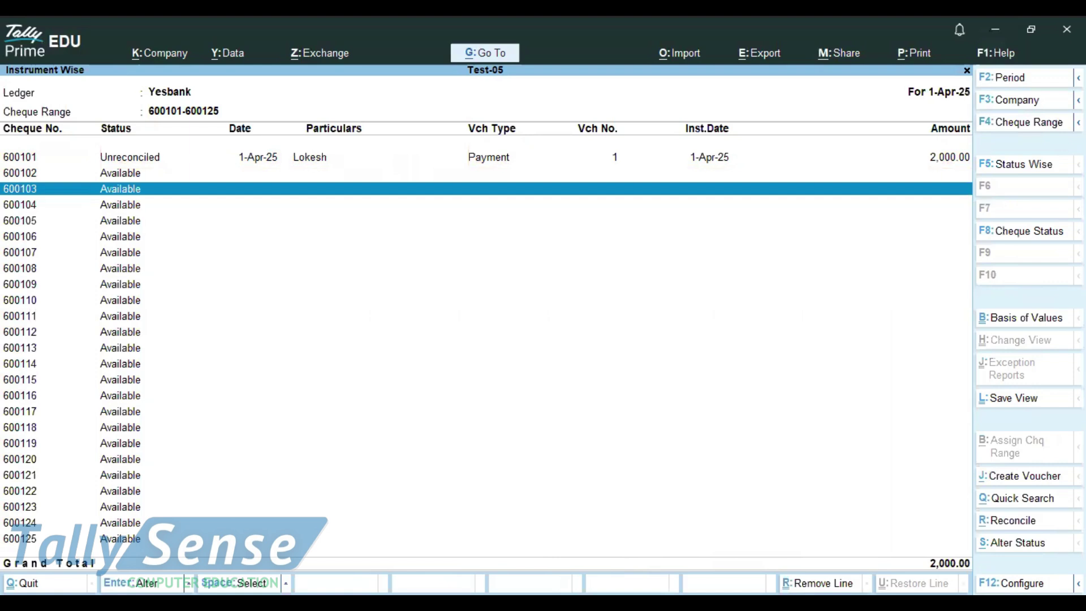
key("alt+s")
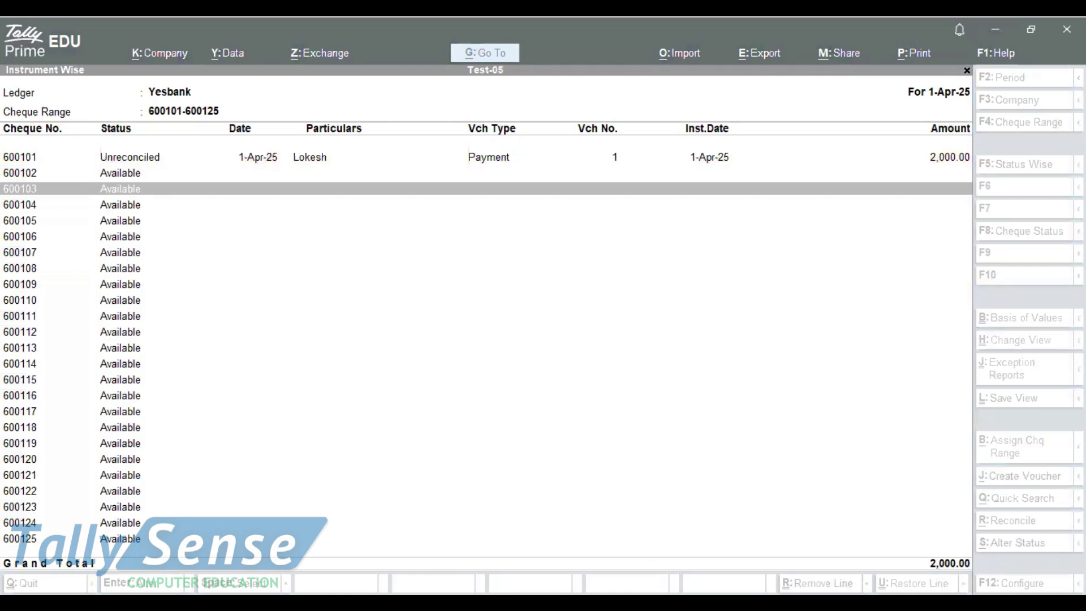
Cancel cheque 600103 with the remark 'amount mismatch'
key("alt+s")
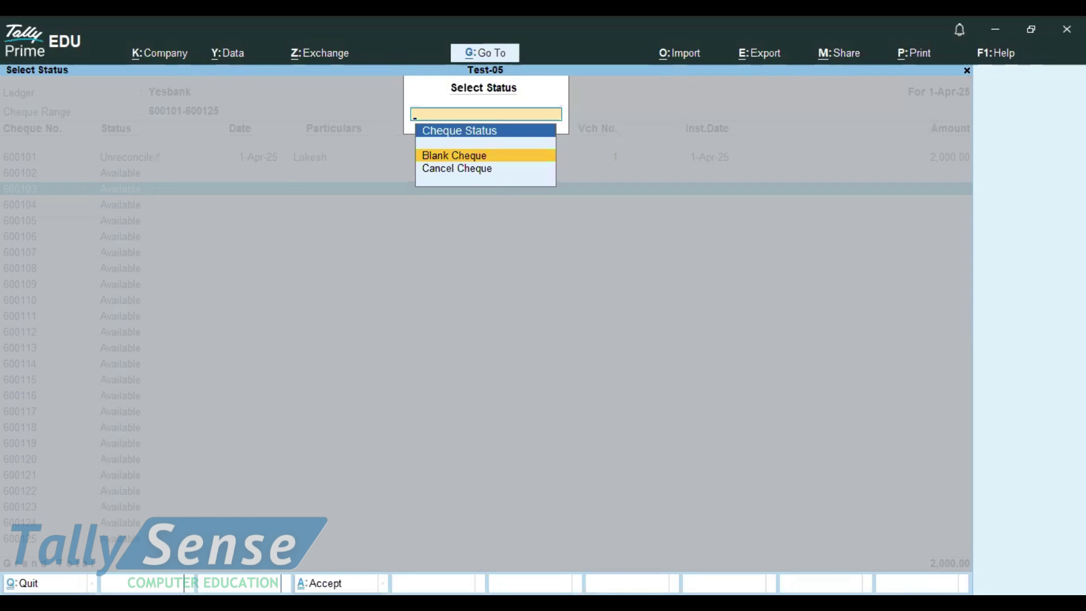
key("Down")
key("Return")
key("Return")
type("amout")
key("BackSpace")
type("nt mismatc")
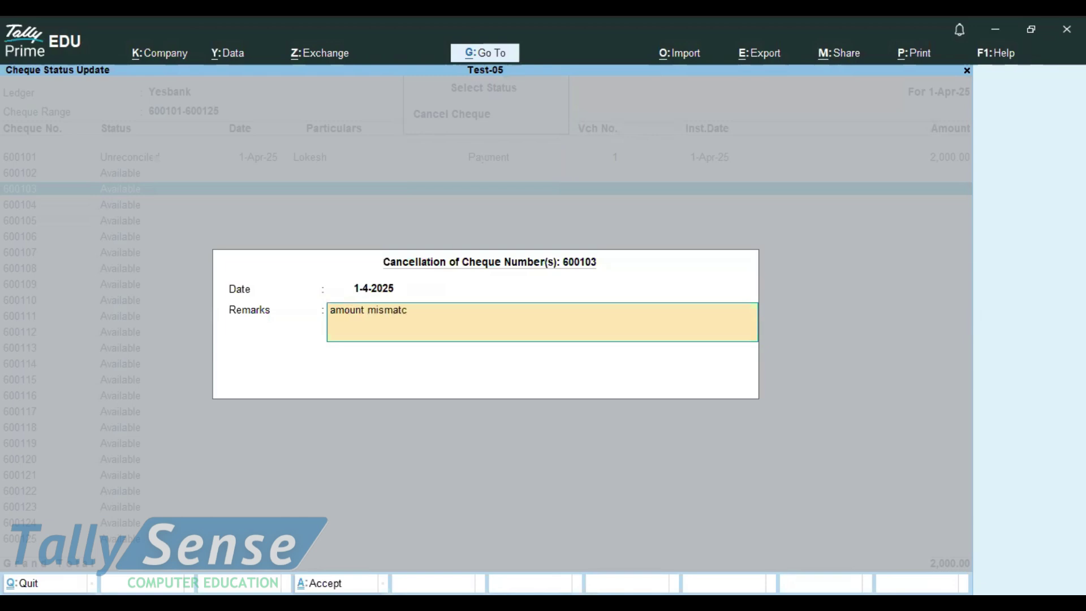
key("Return")
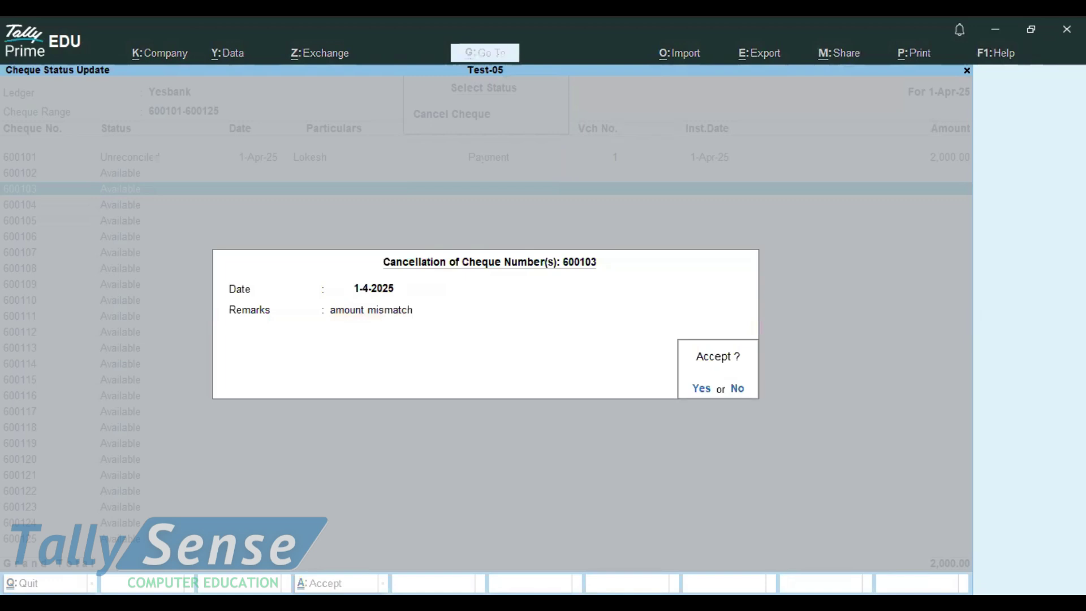
key("Return")
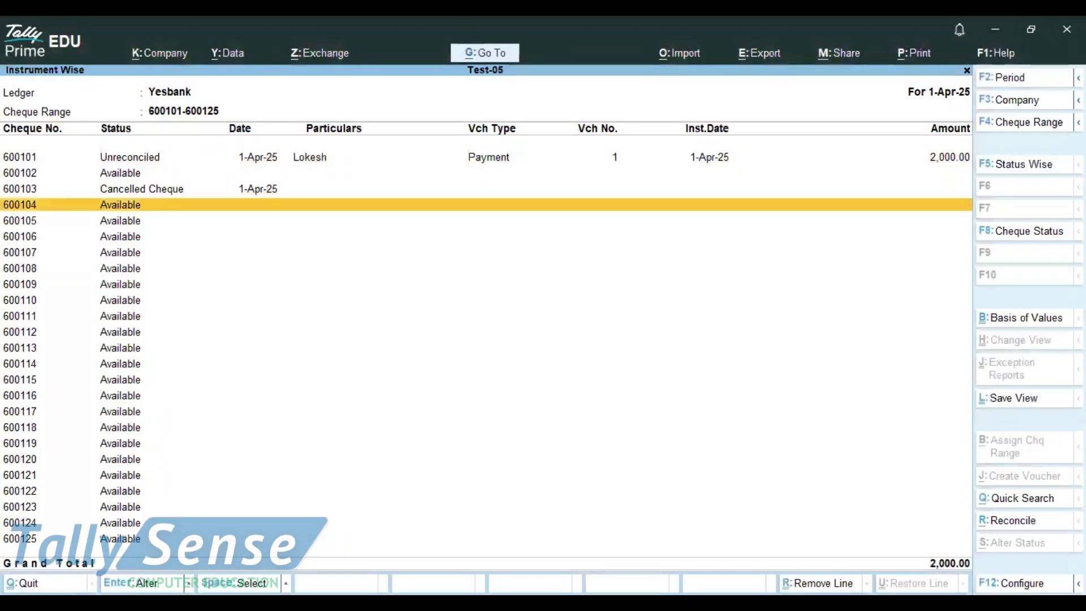
key("Down")
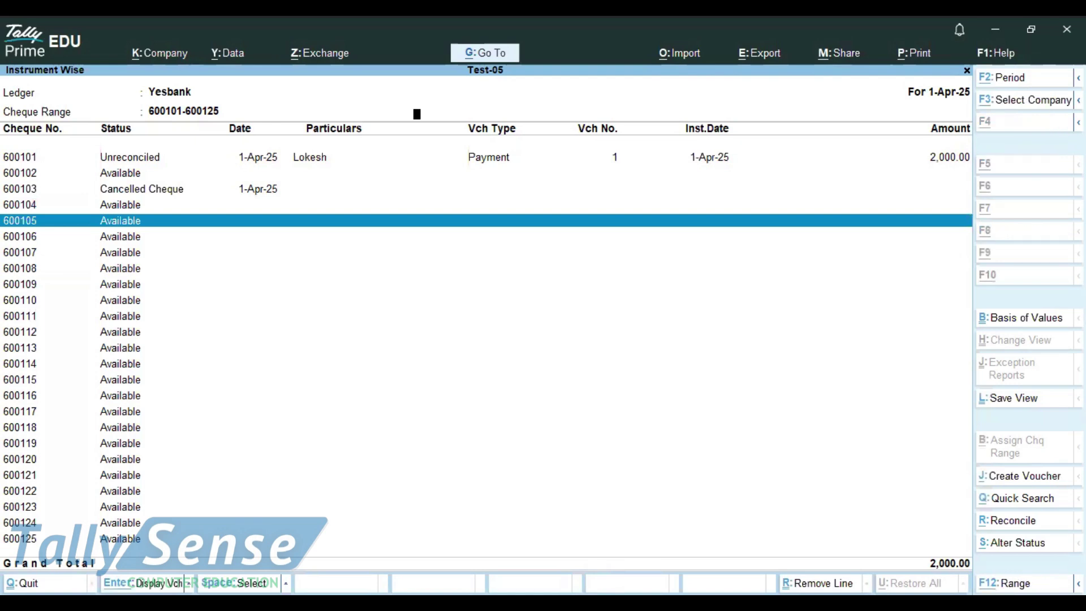
Cancel cheque 600105 with the remark 'sign.mismatch'
key("alt+s")
key("Return")
key("Return")
type("si")
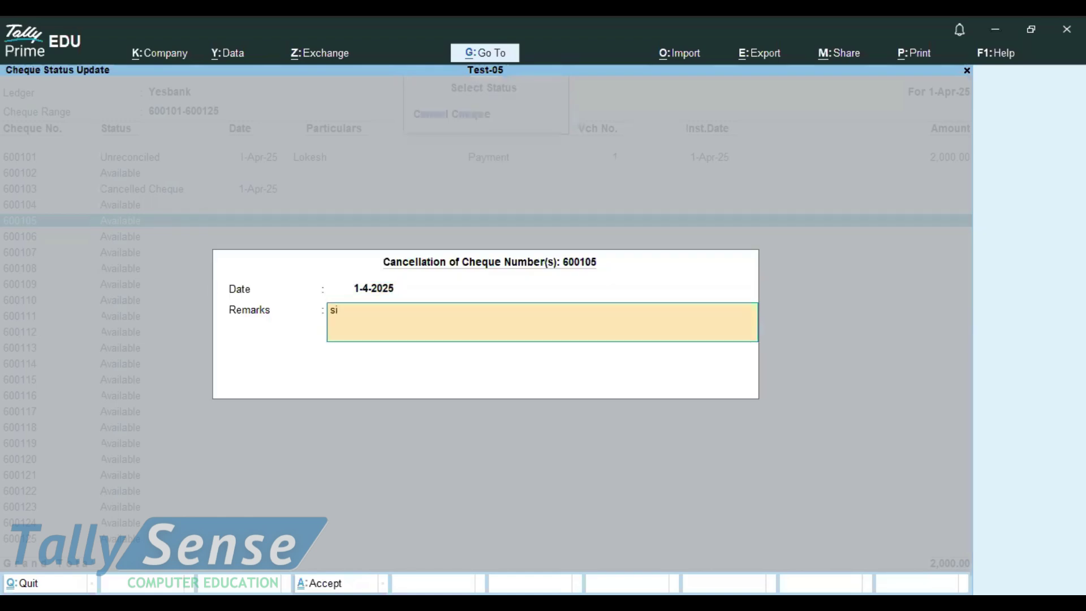
type("gn.mismatch")
key("Return")
key("Return")
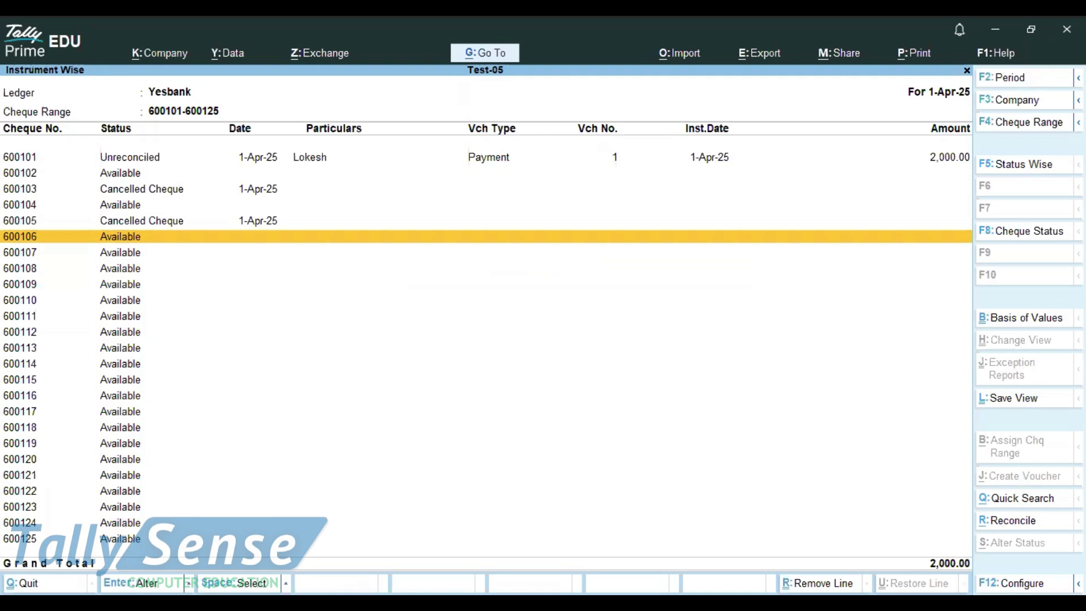
Select cheque 600106 and mark it as a Blank Cheque
key("space")
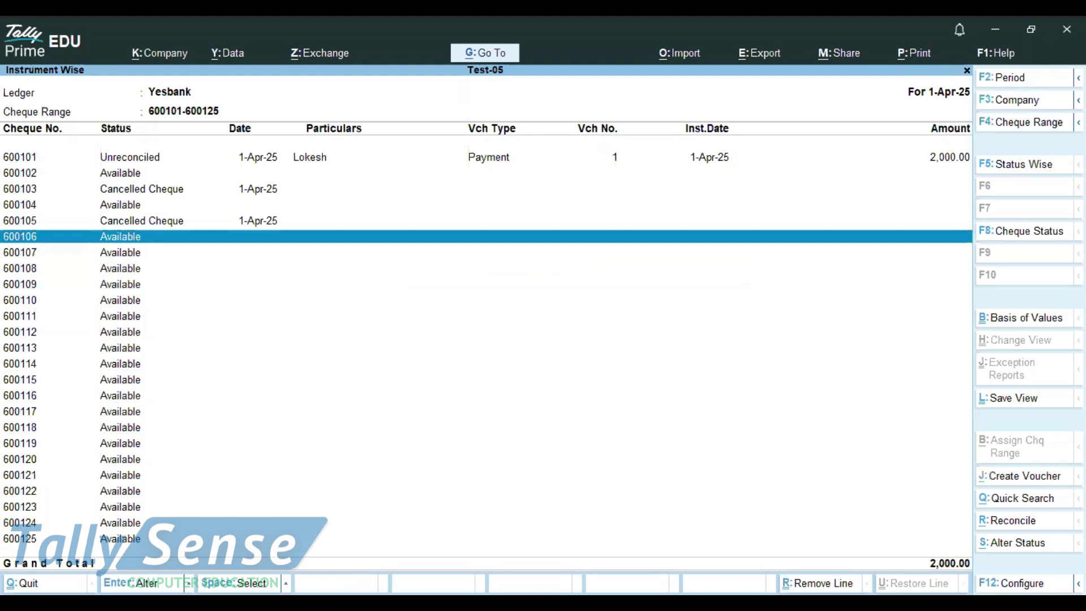
key("alt+s")
key("Up")
key("Return")
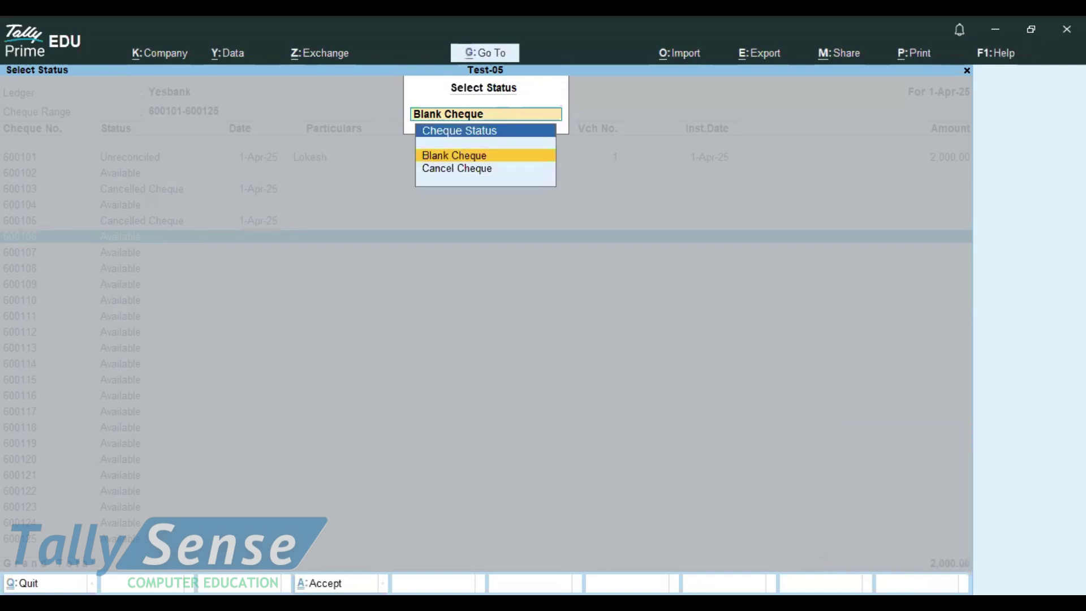
Dismiss the zero-value error and open the Payment voucher type for alteration
key("Escape")
key("Escape")
key("Escape")
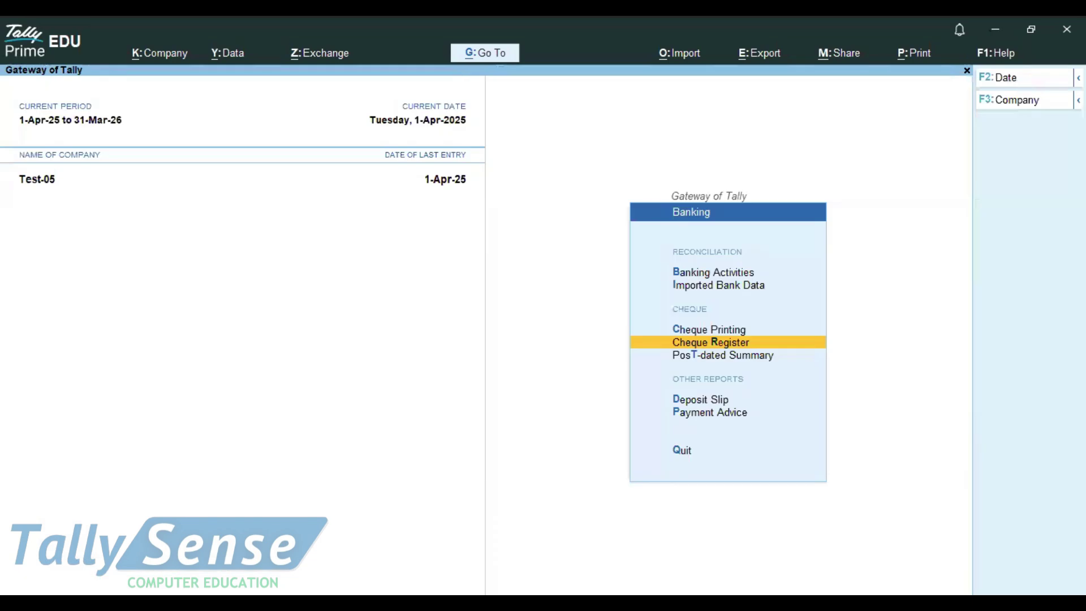
key("Escape")
key("Up")
key("Up")
key("Up")
key("Up")
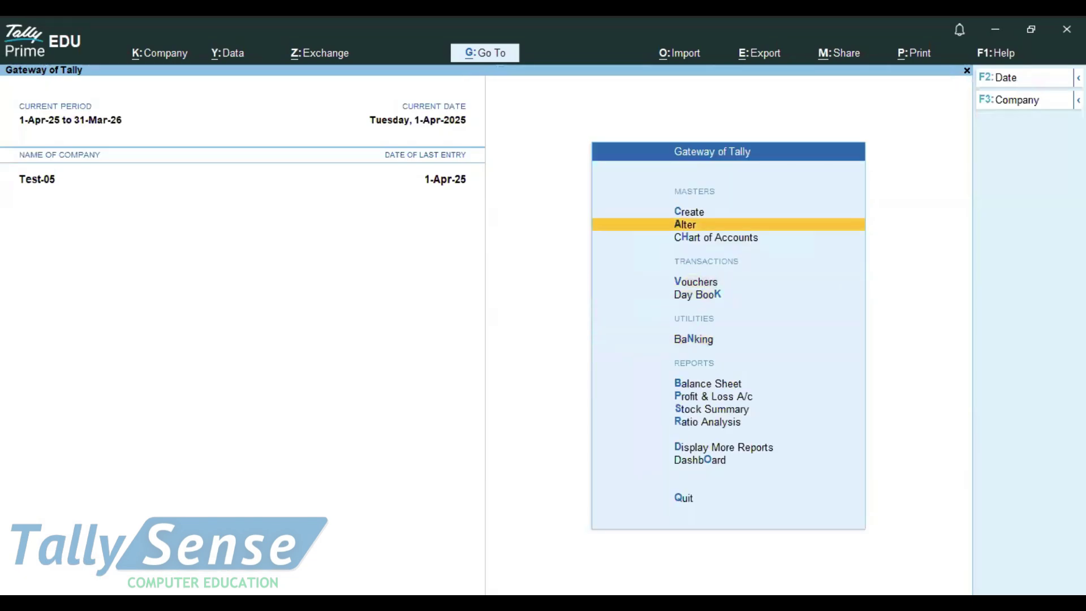
key("Return")
key("Down")
key("Down")
key("Down")
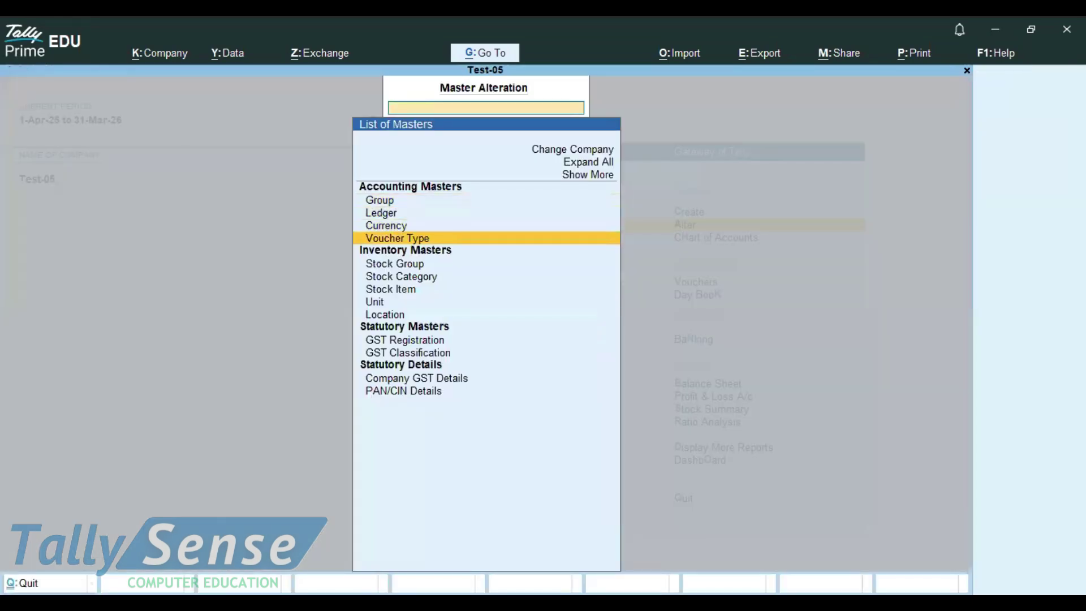
key("Return")
type("Pur")
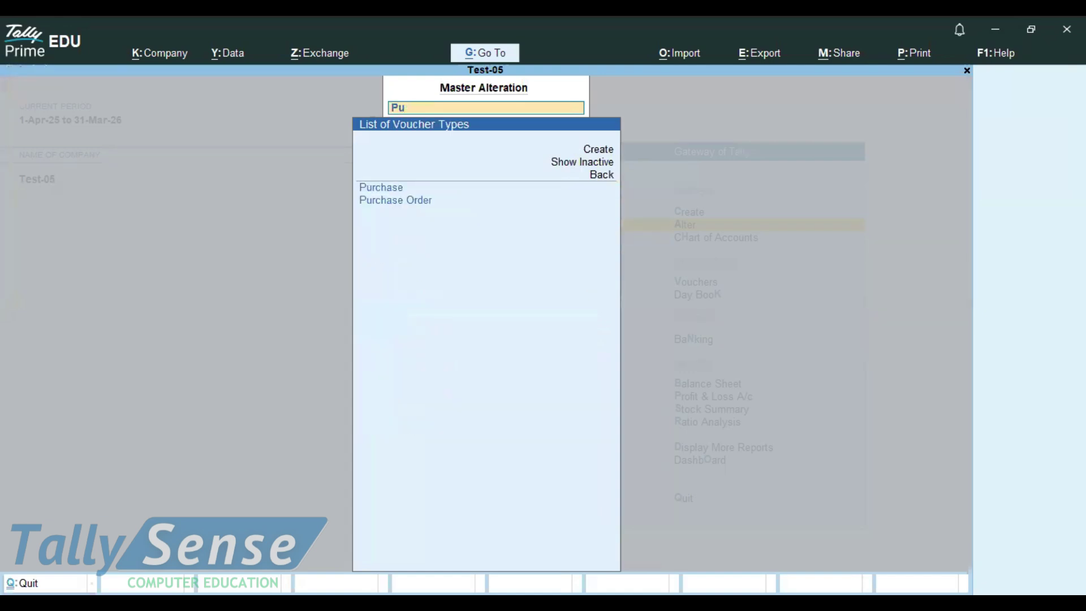
key("BackSpace")
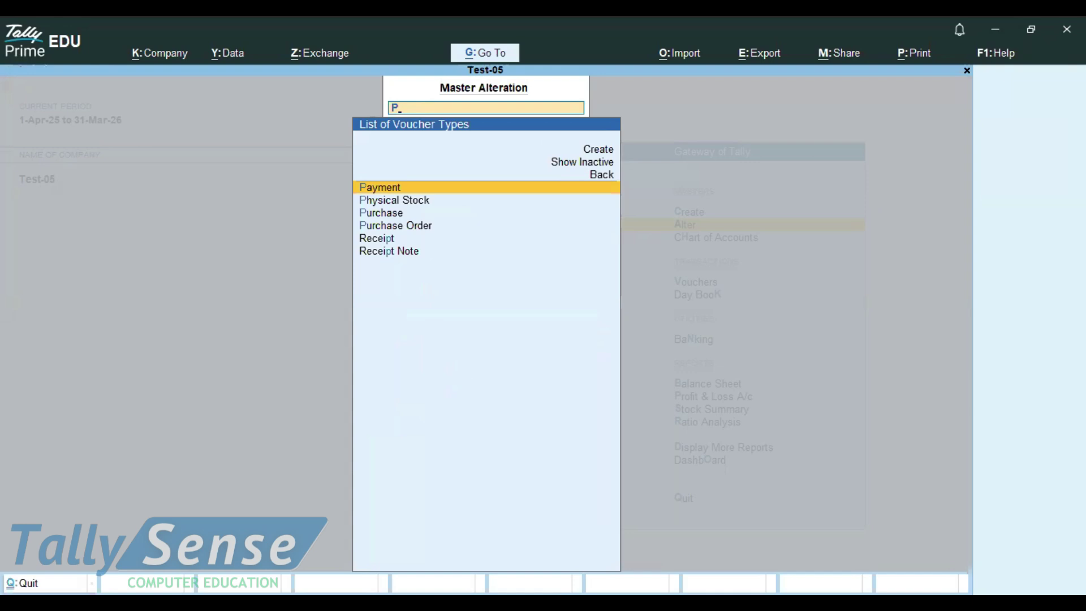
key("Return")
key("Return")
key("Return")
Set Allow zero-valued transactions to Yes, save, and close the voucher type list
key("Return")
key("Return")
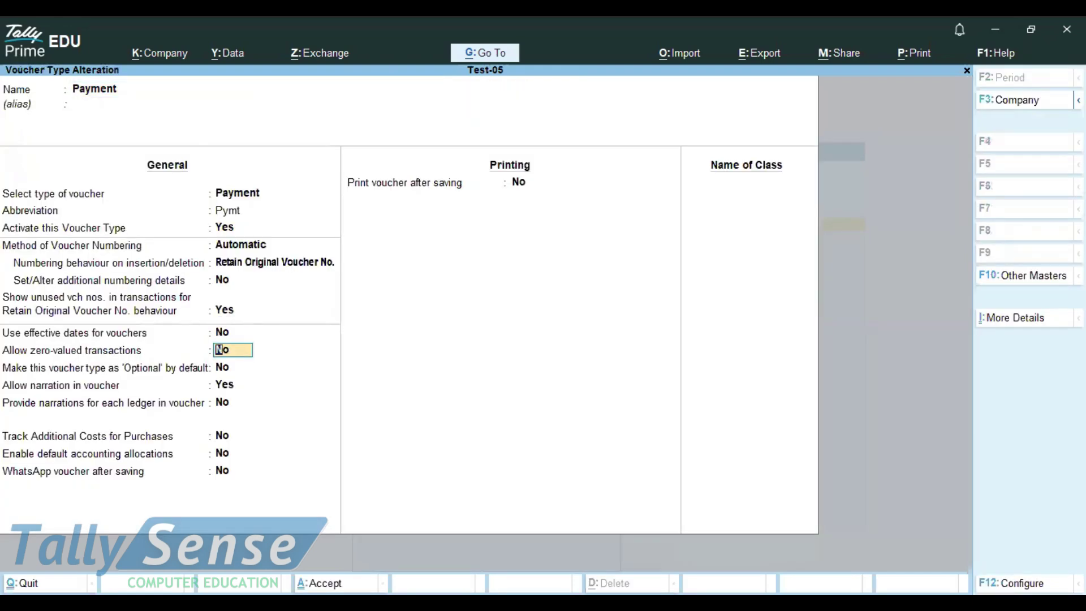
type("y")
key("Return")
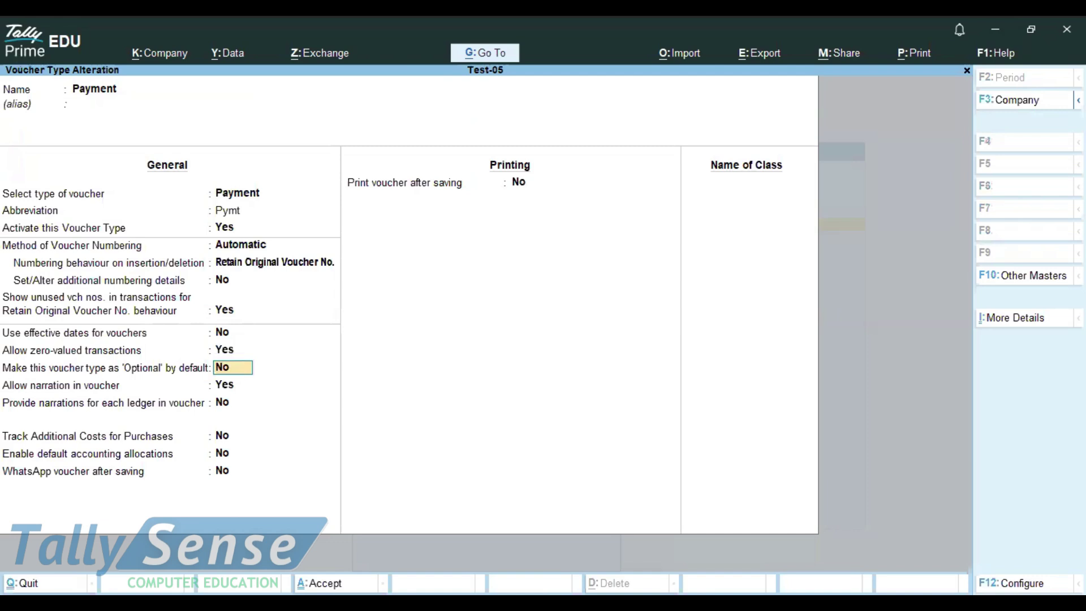
key("ctrl")
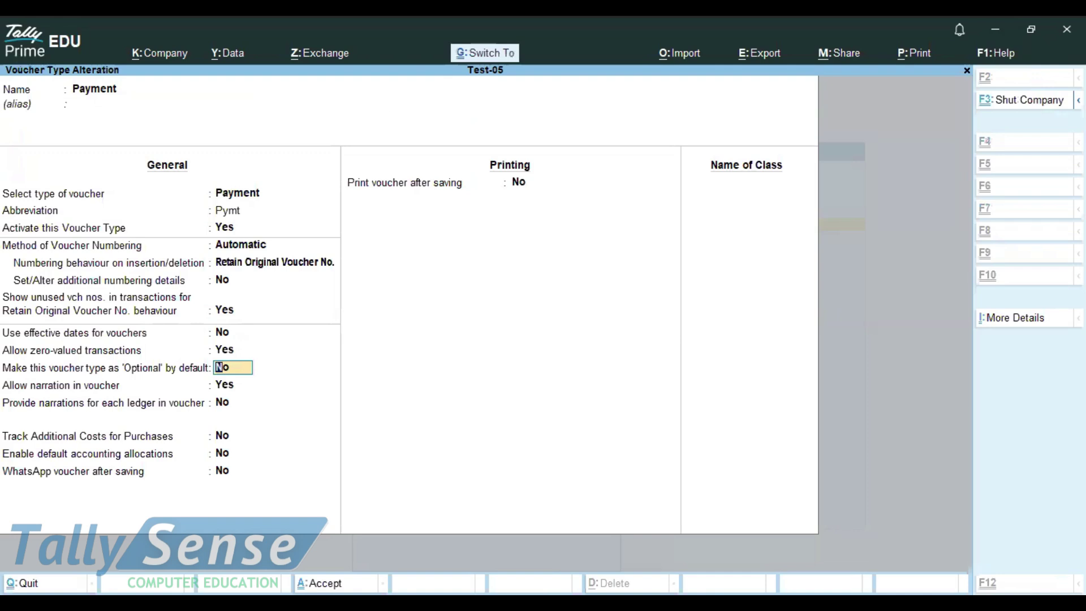
key("ctrl+a")
key("Escape")
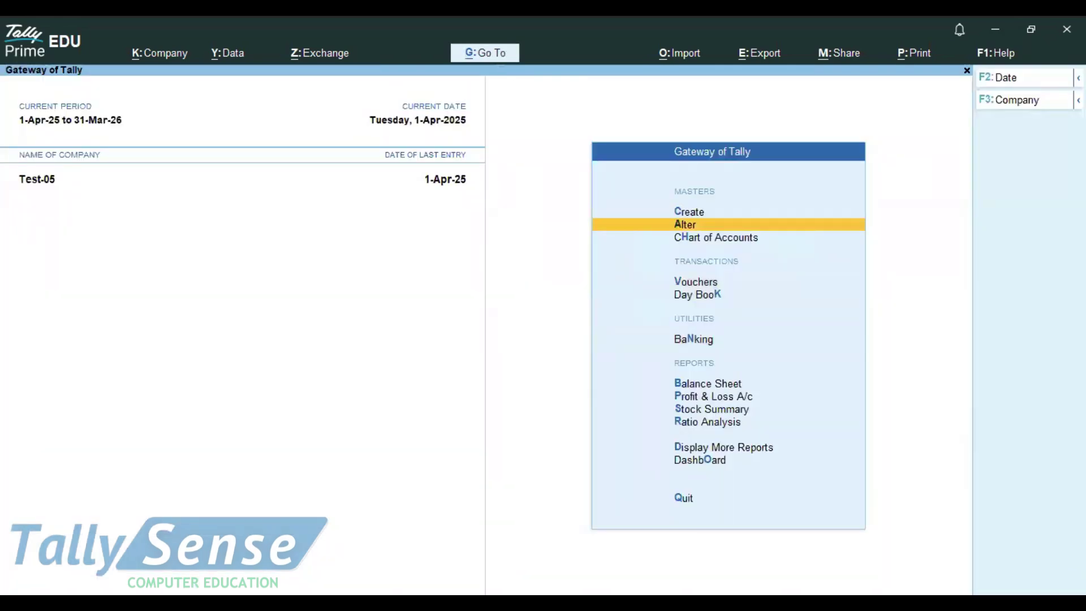
In the Yesbank cheque register, mark cheque 600110 as a Blank Cheque
key("Down")
key("Down")
key("Down")
key("Down")
key("Return")
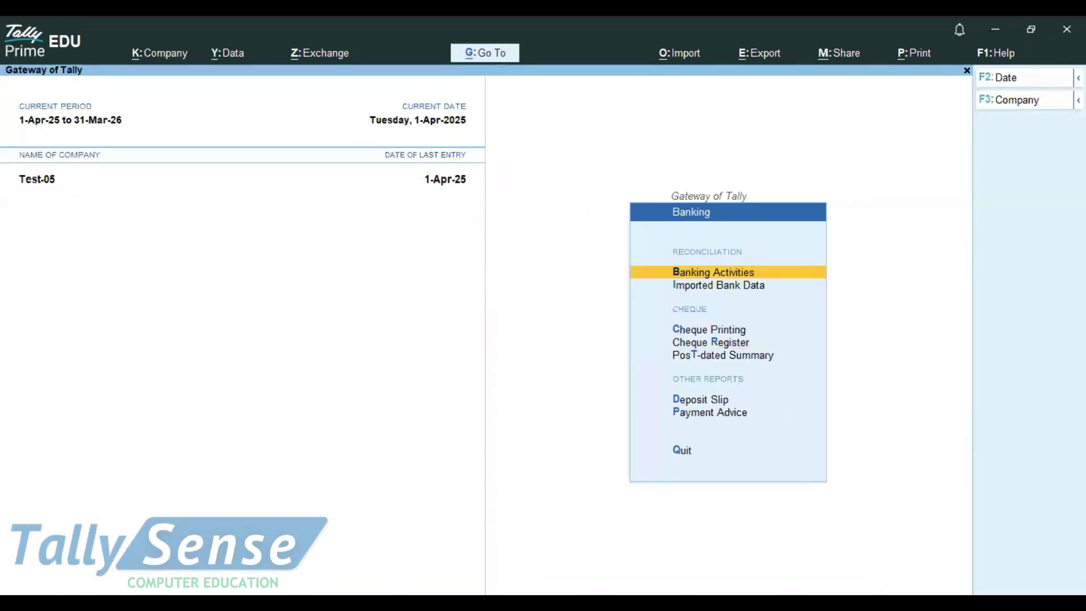
key("Down")
key("Down")
key("Down")
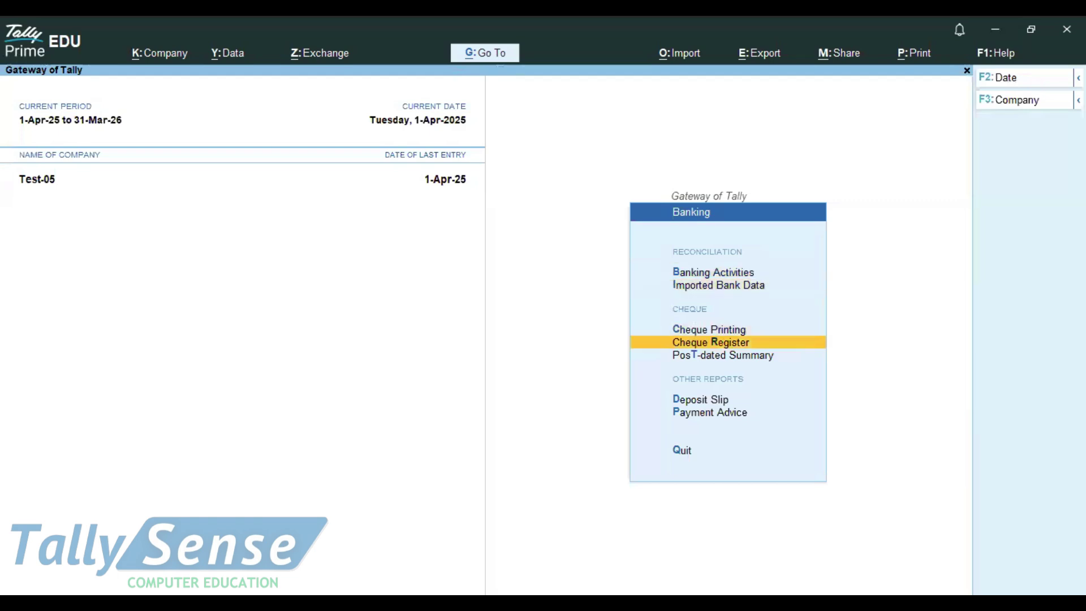
key("Return")
key("Return")
key("Return")
key("Down")
key("Down")
key("Down")
key("Down")
key("Down")
key("Down")
key("Down")
key("Down")
key("Down")
key("space")
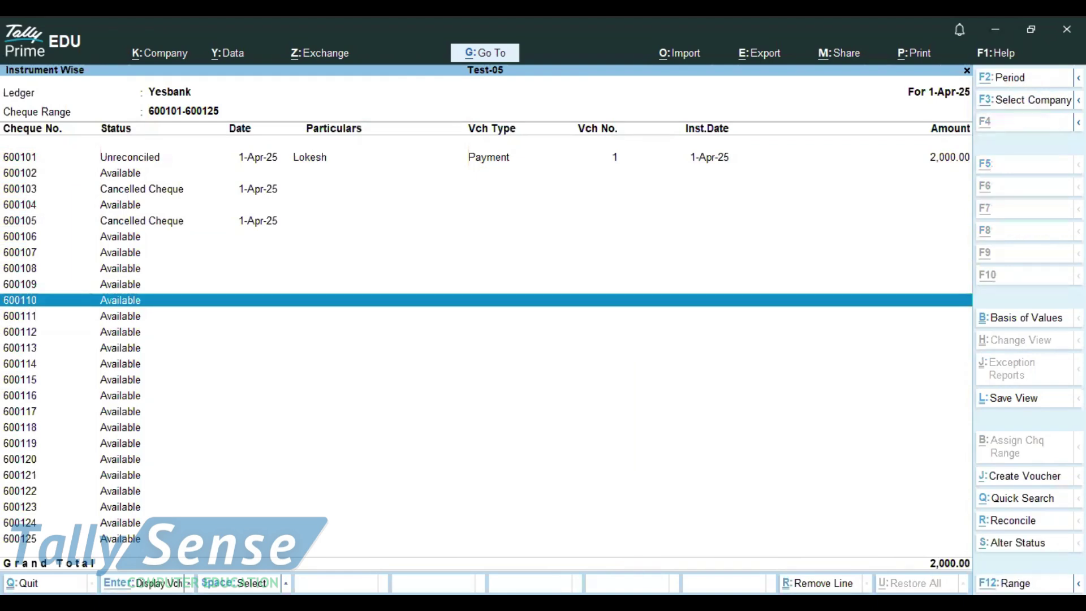
key("alt+s")
key("Up")
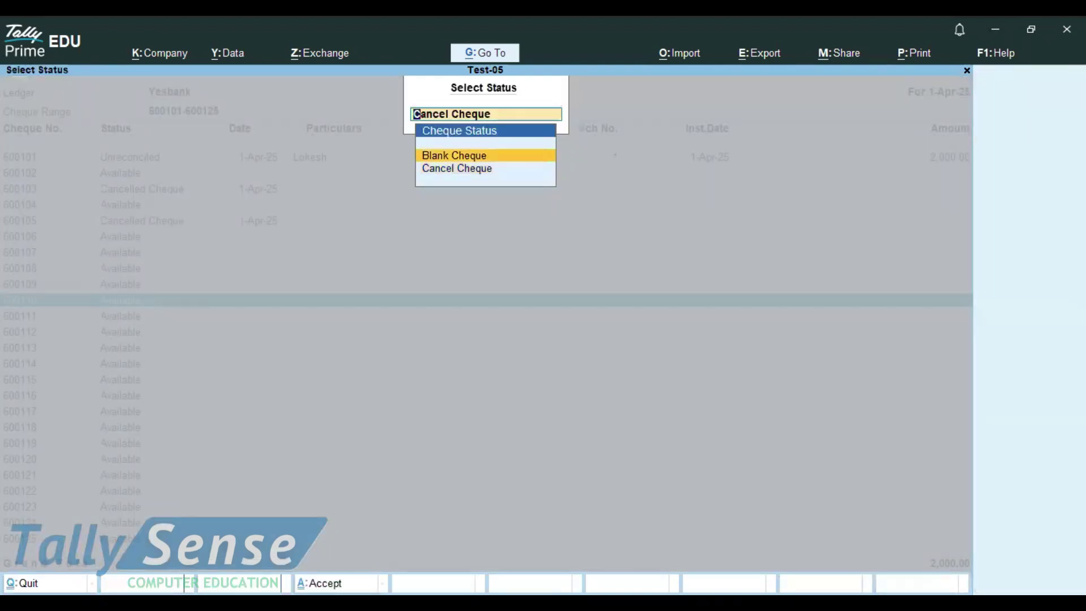
key("Return")
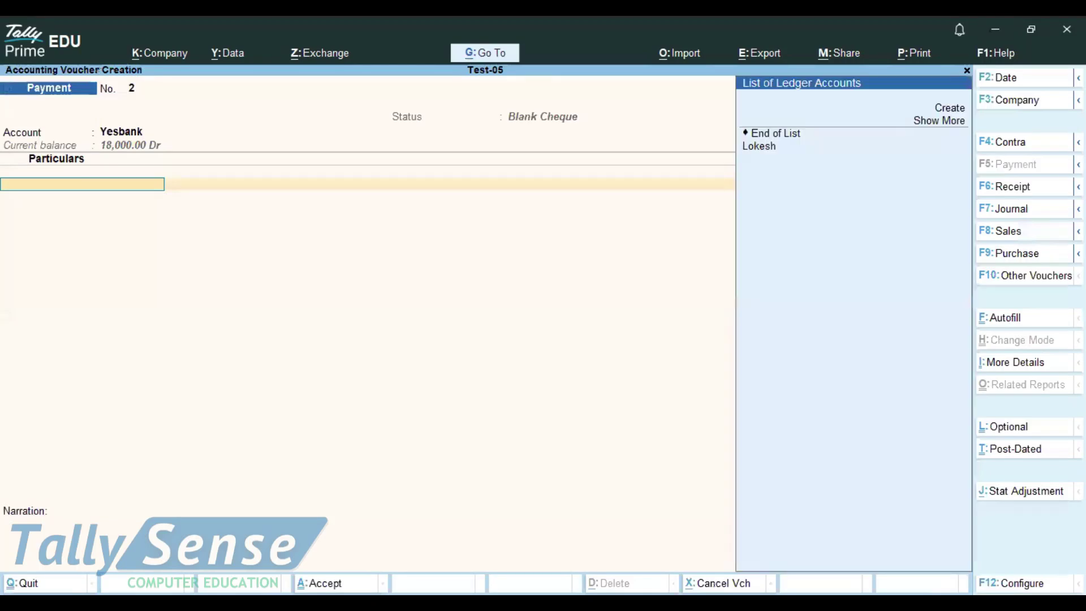
Create the payee ledger Piyush and save the blank-cheque payment voucher
key("alt+c")
type("Piyush")
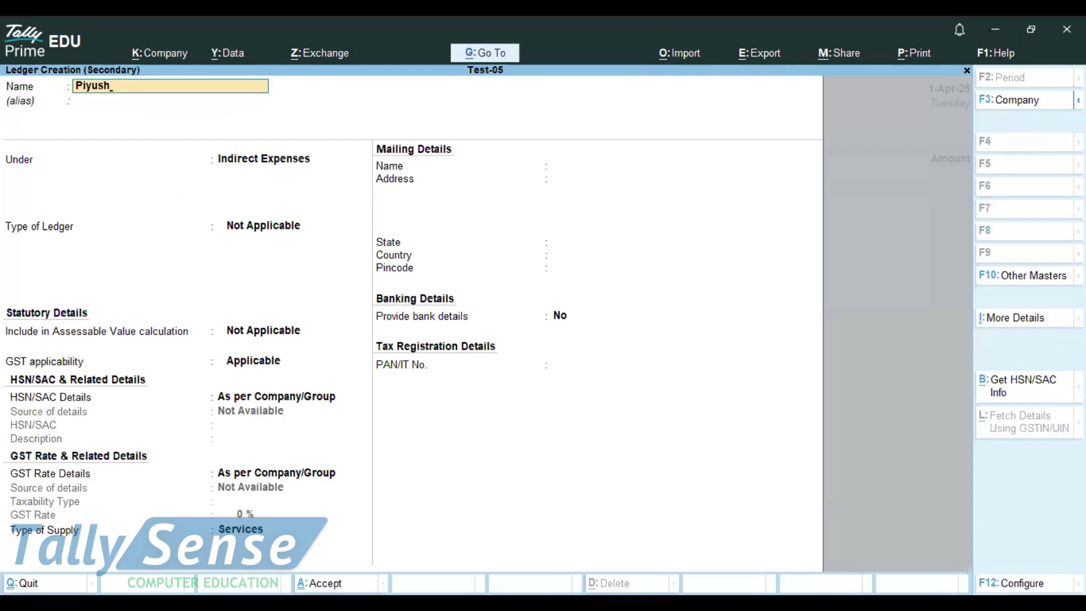
key("ctrl")
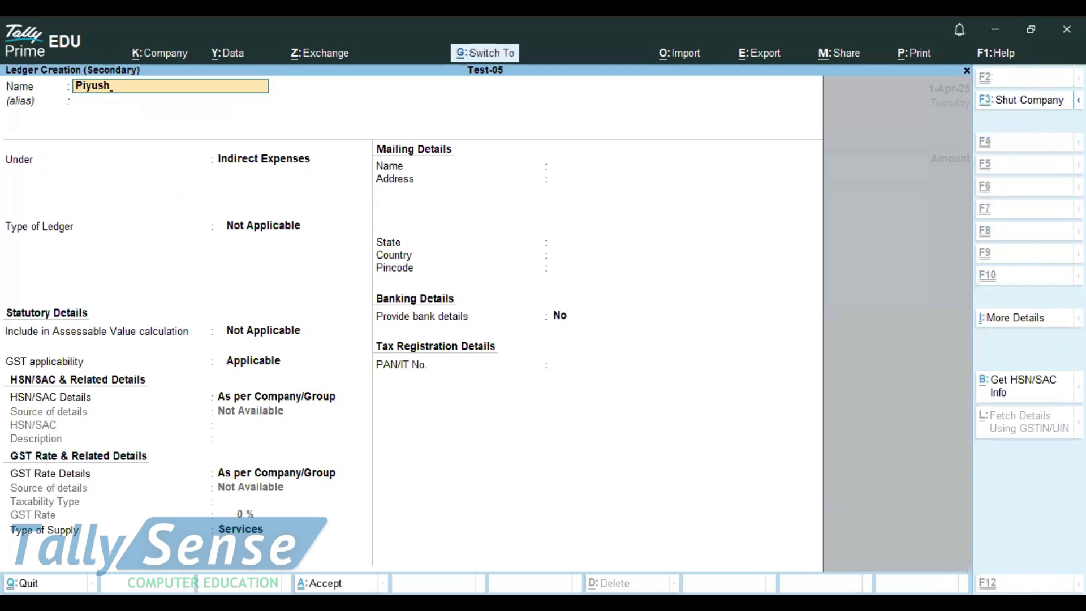
key("ctrl+a")
key("ctrl")
key("ctrl+a")
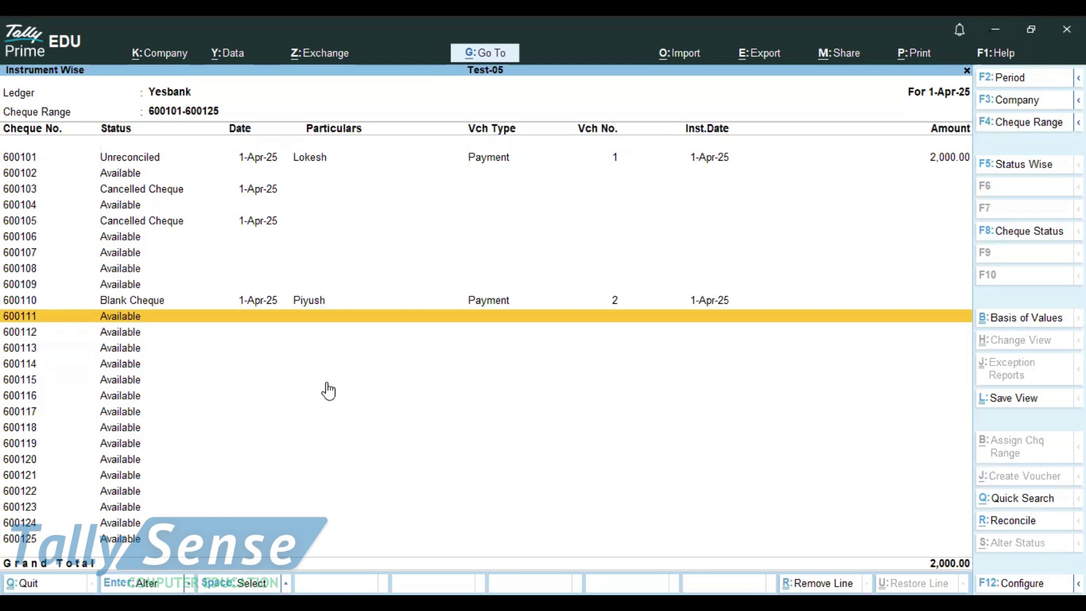
Start a new Payment voucher and switch it to Double Entry mode
key("Escape")
key("Escape")
key("Escape")
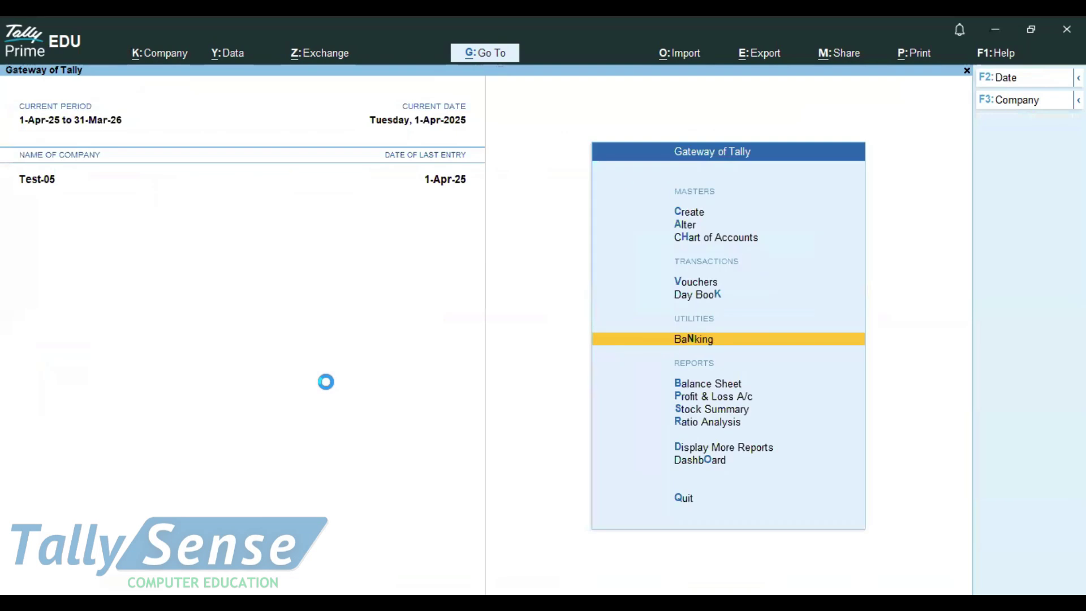
key("v")
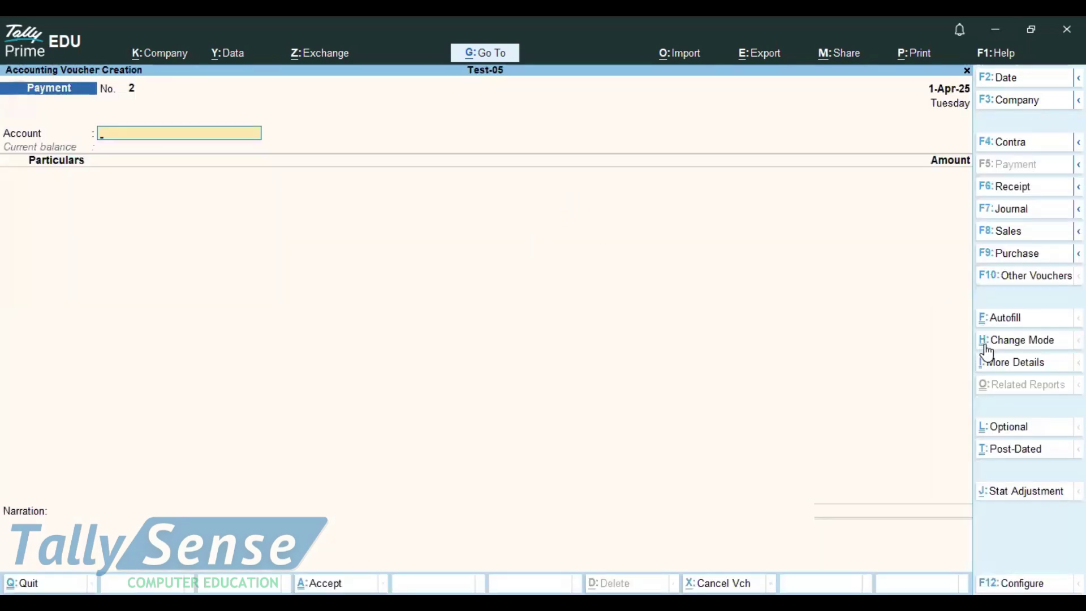
left_click(1004, 346)
key("Up")
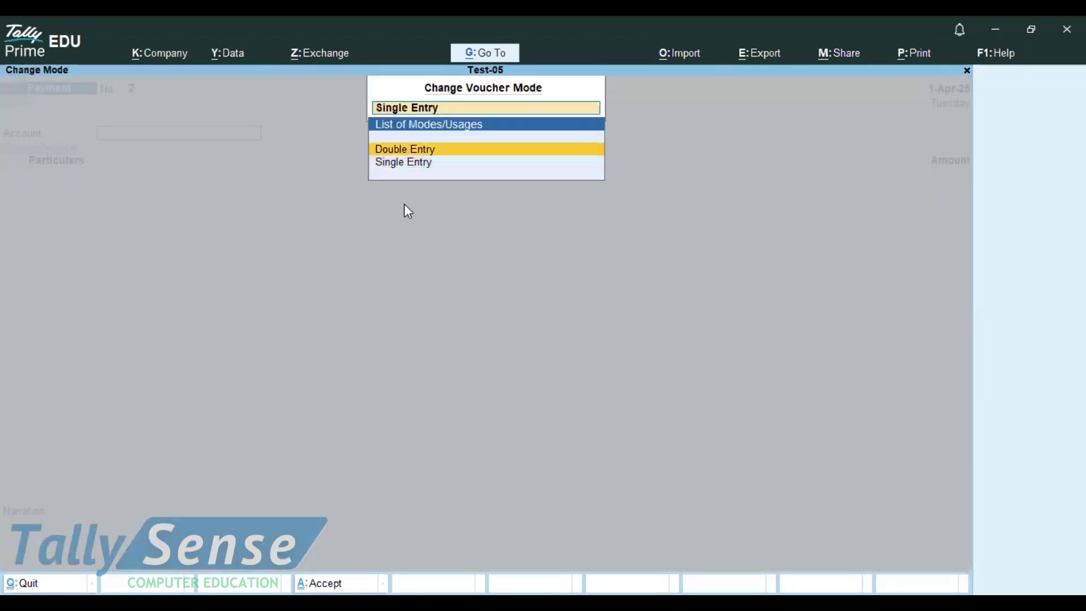
key("Return")
key("Escape")
key("Return")
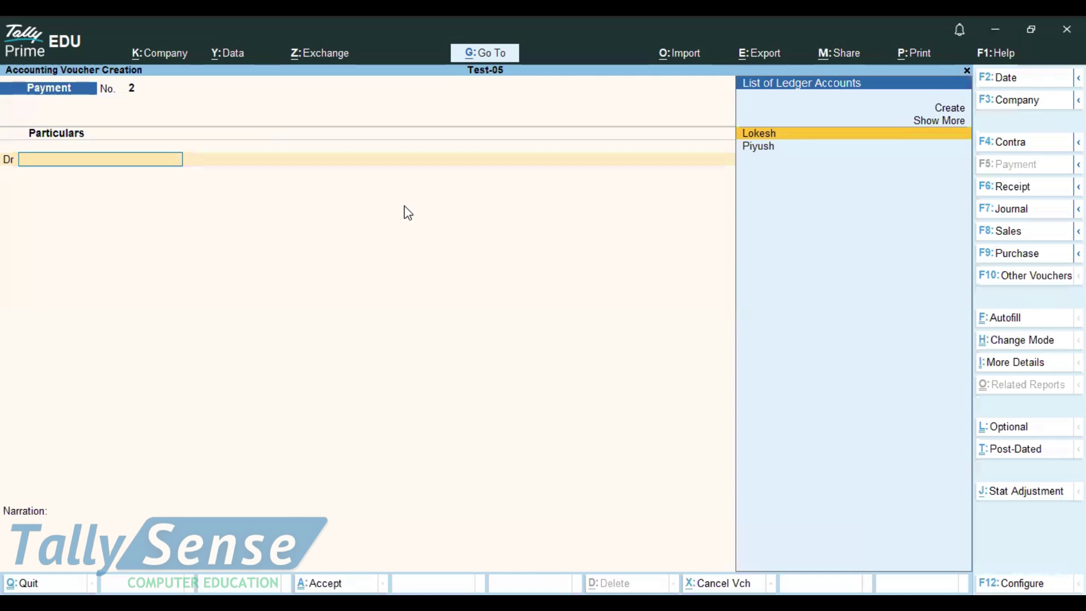
Debit Piyush 2,000 and credit Yesbank 2,000, opening the bank allocations
key("Down")
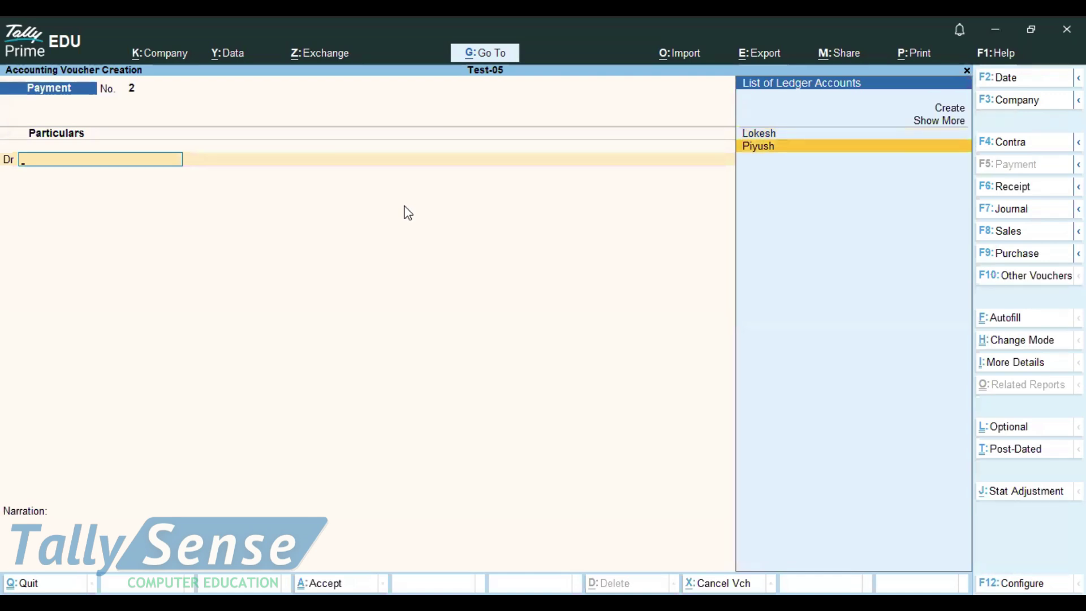
key("Return")
type("2000")
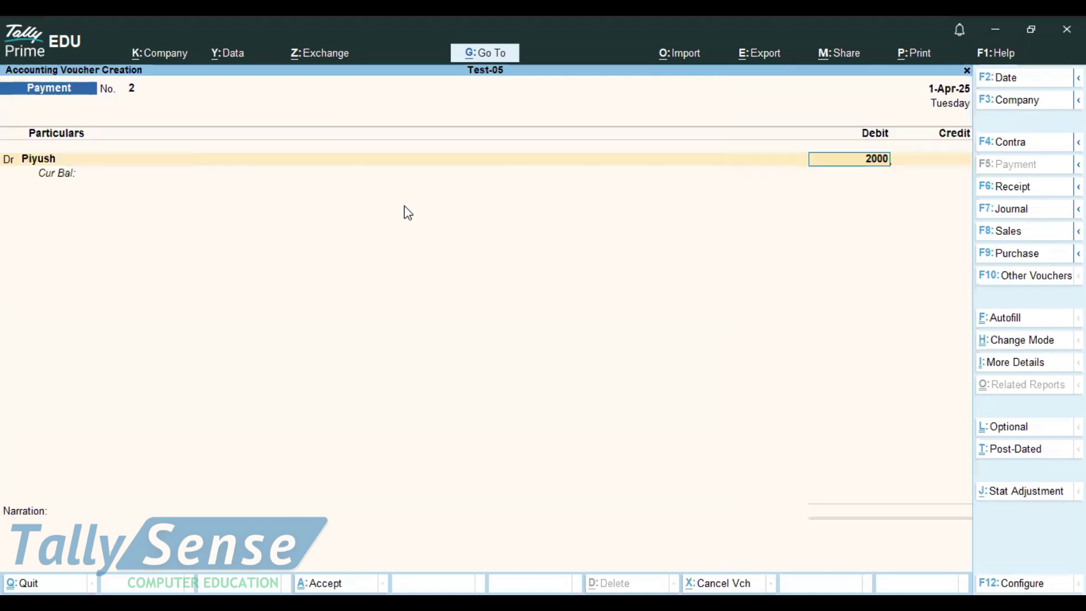
key("Return")
key("Down")
key("Down")
key("Down")
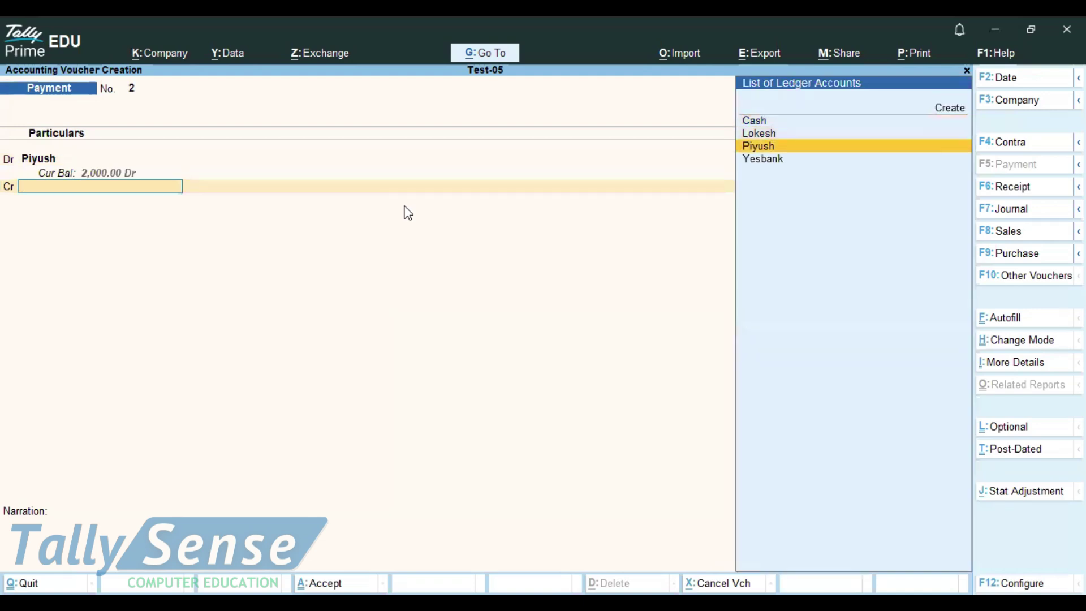
key("Return")
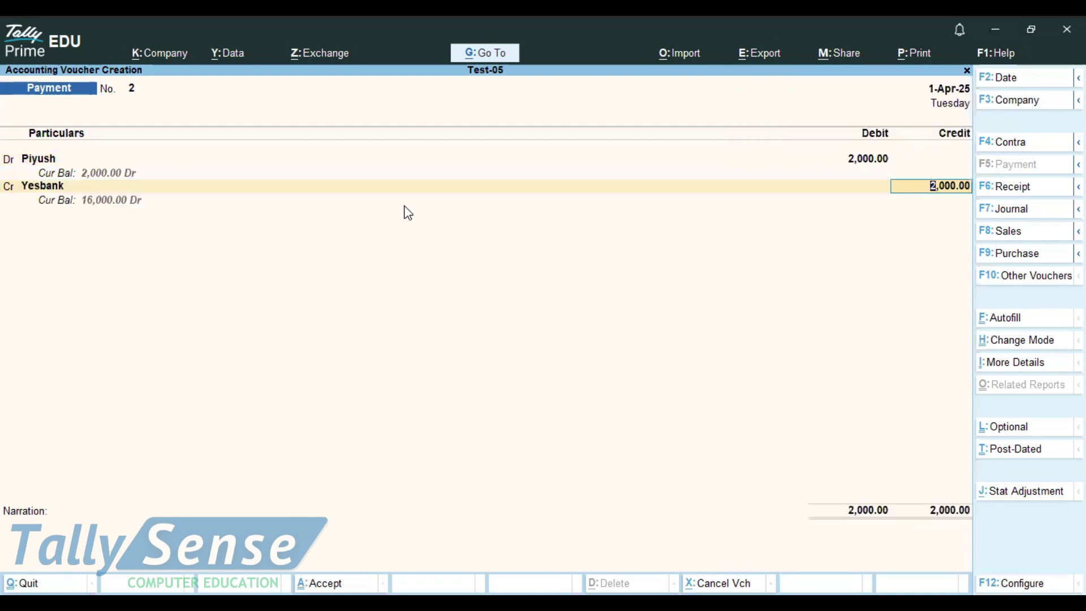
key("Return")
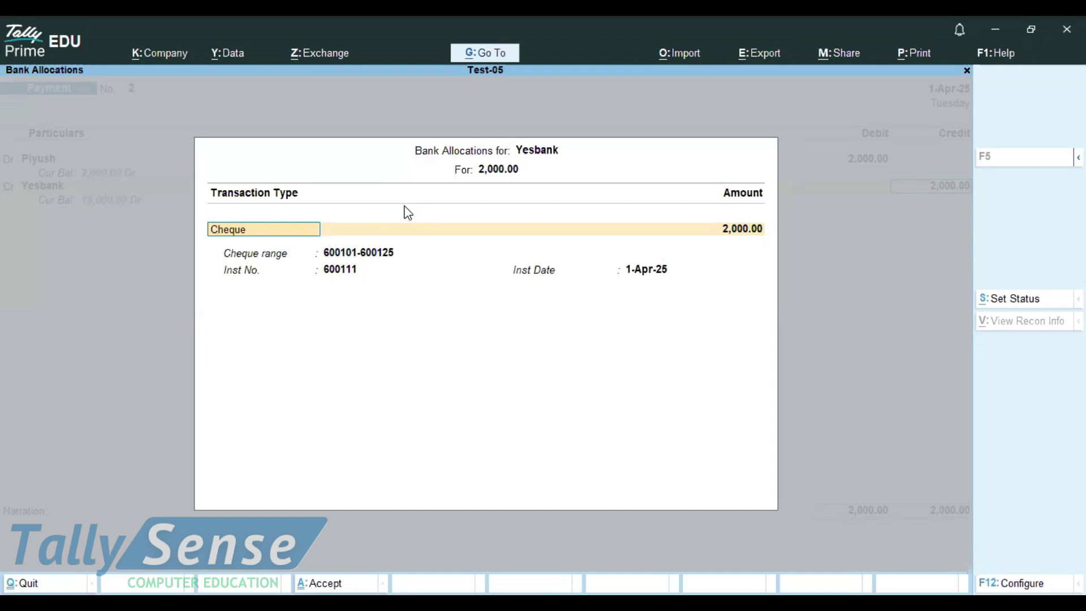
Change the bank allocation's transaction type to e-Fund Transfer
key("BackSpace")
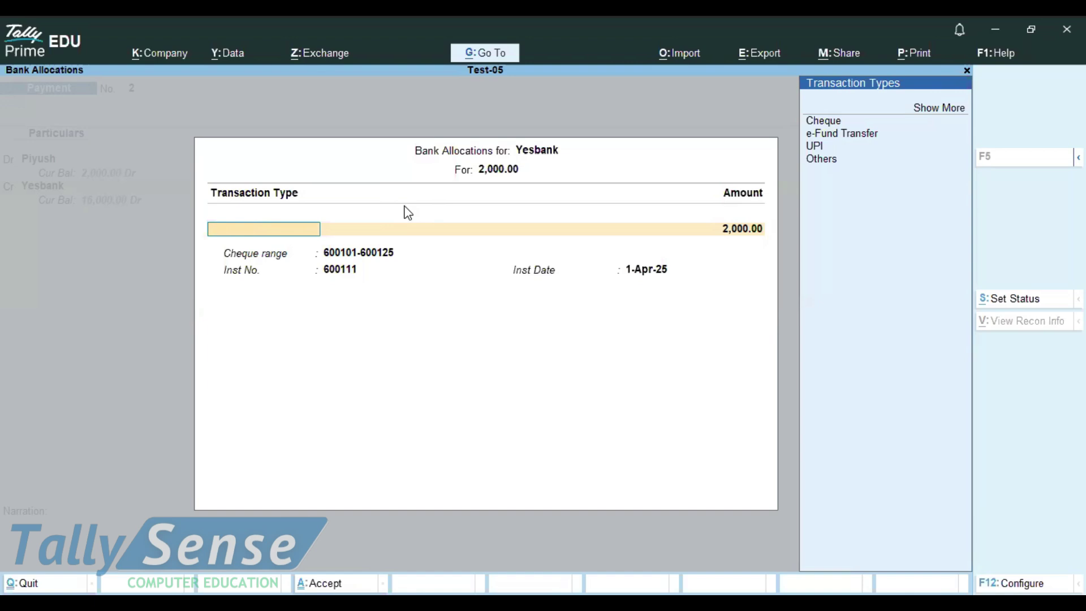
key("Down")
key("Up")
key("Return")
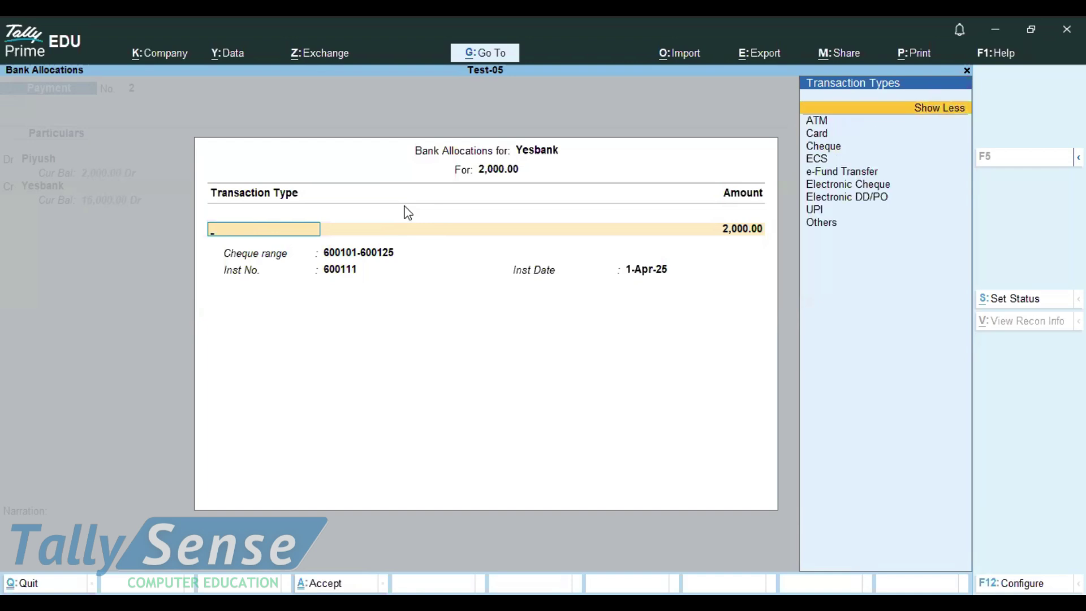
key("Down")
key("Down")
key("Down")
key("Down")
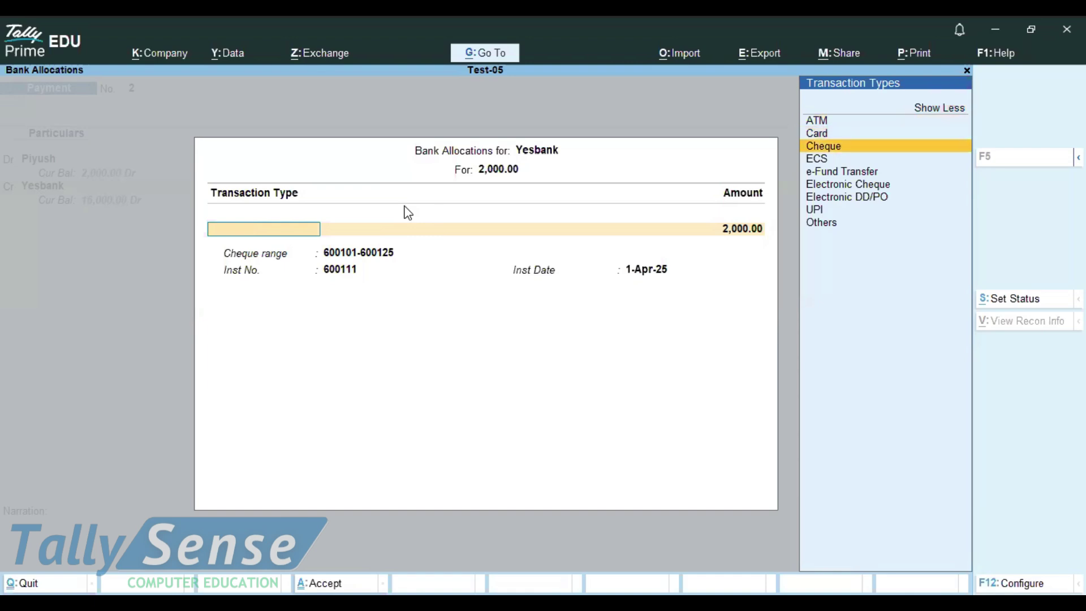
key("Return")
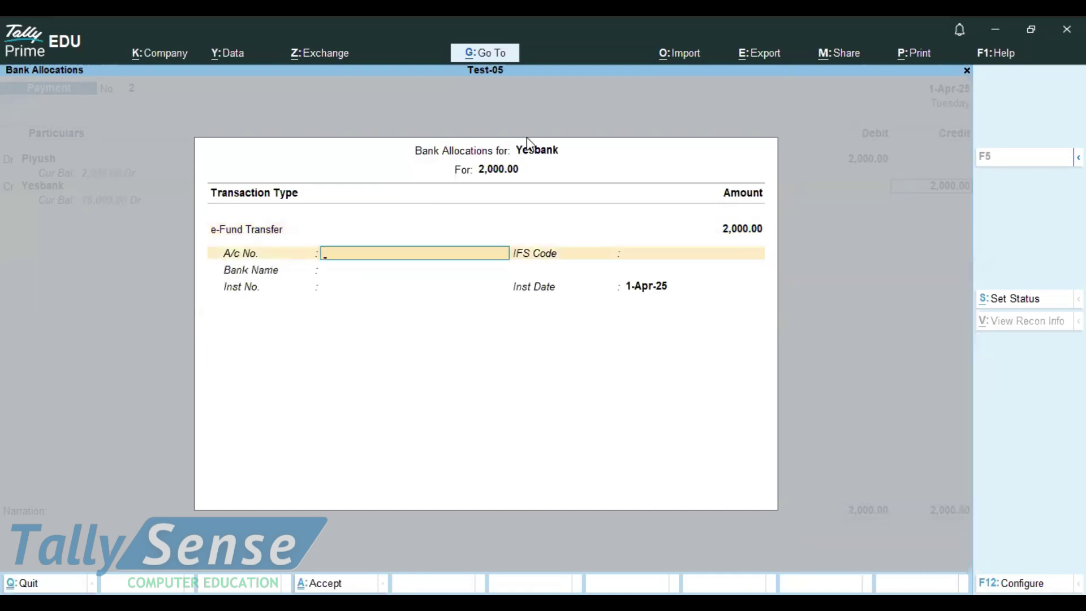
Enter the payee's account number, IFS code UCOB0001324 and bank name Uco Bank
key("Return")
type("UCOB0001324")
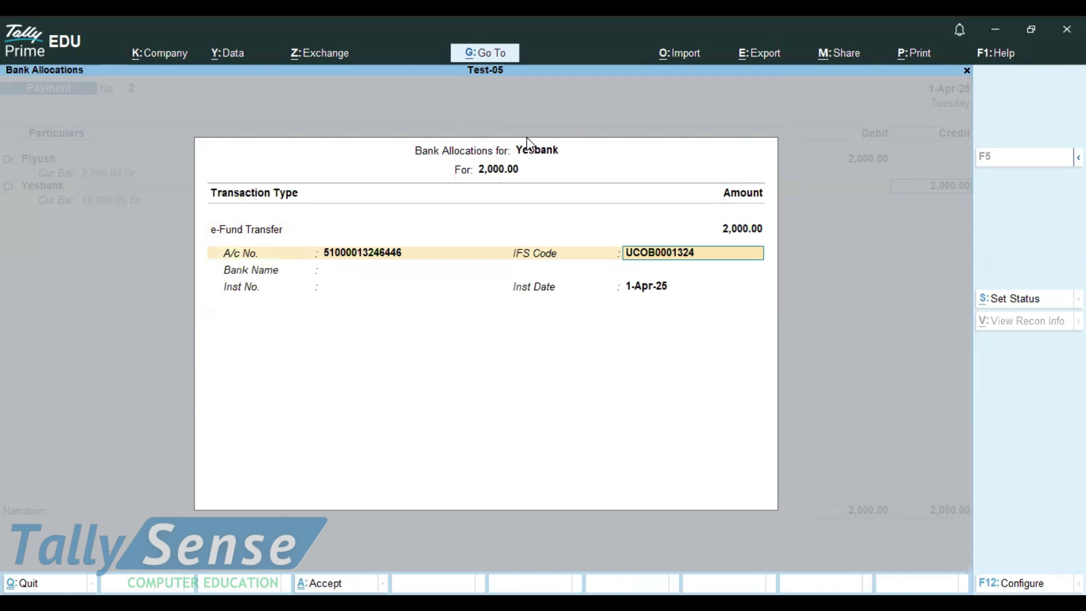
key("Return")
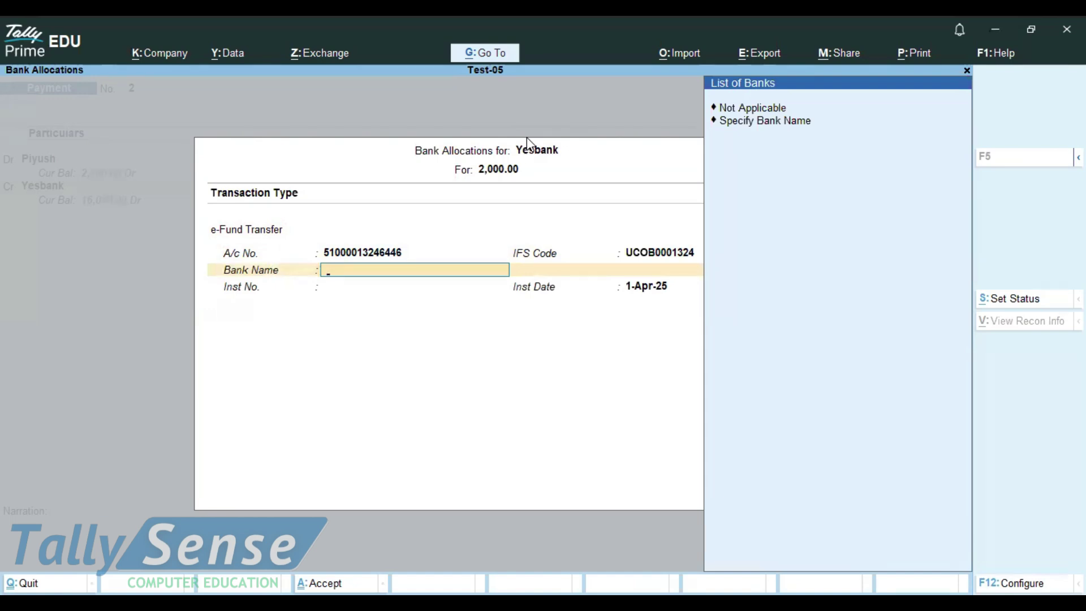
key("Down")
key("Return")
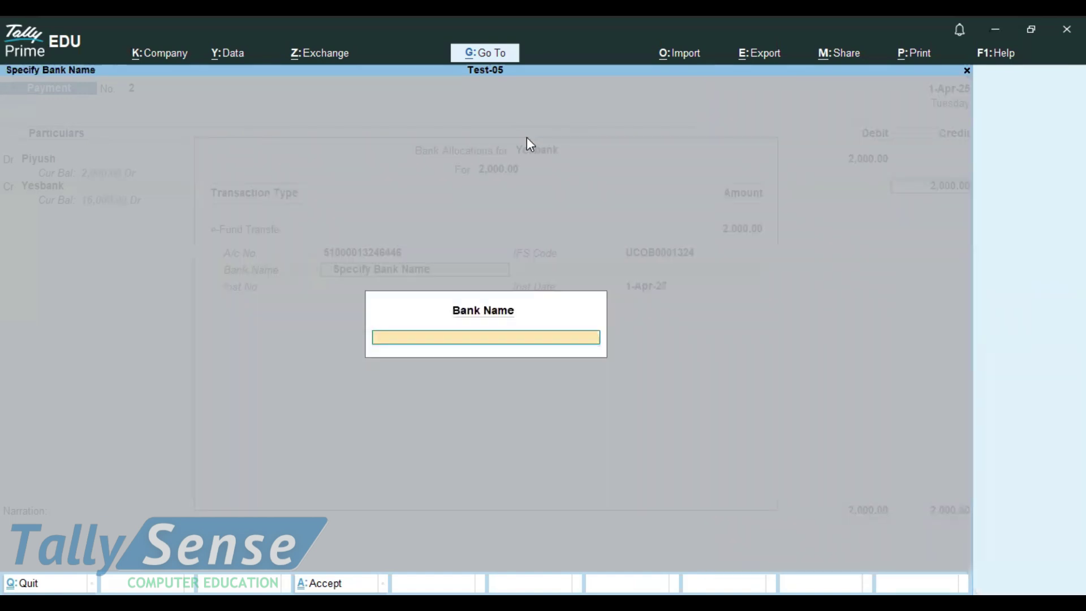
type("Uco Bank")
key("Return")
key("Return")
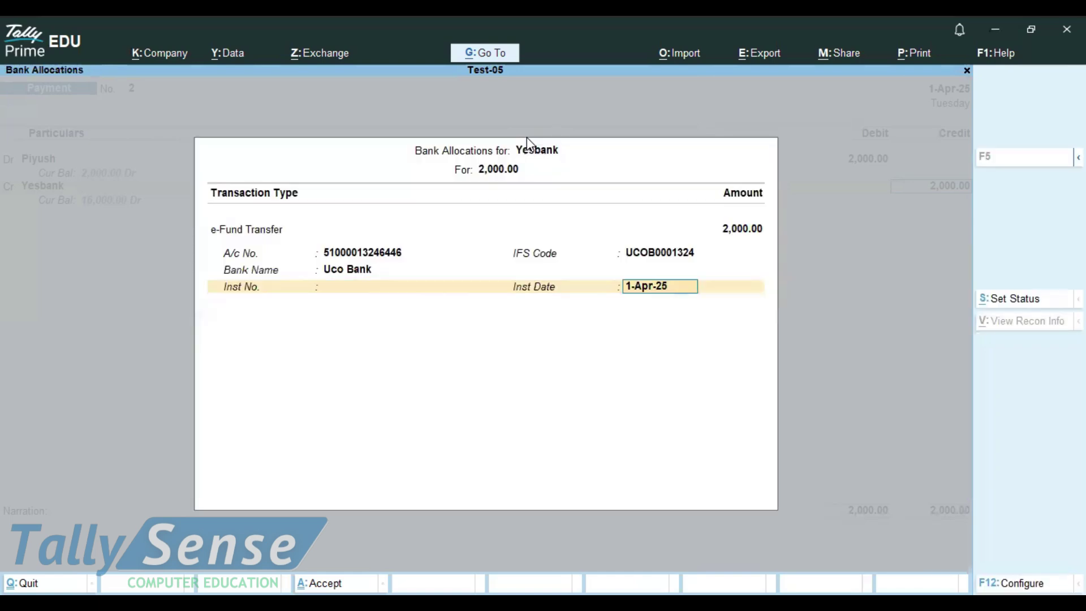
key("Return")
key("Return")
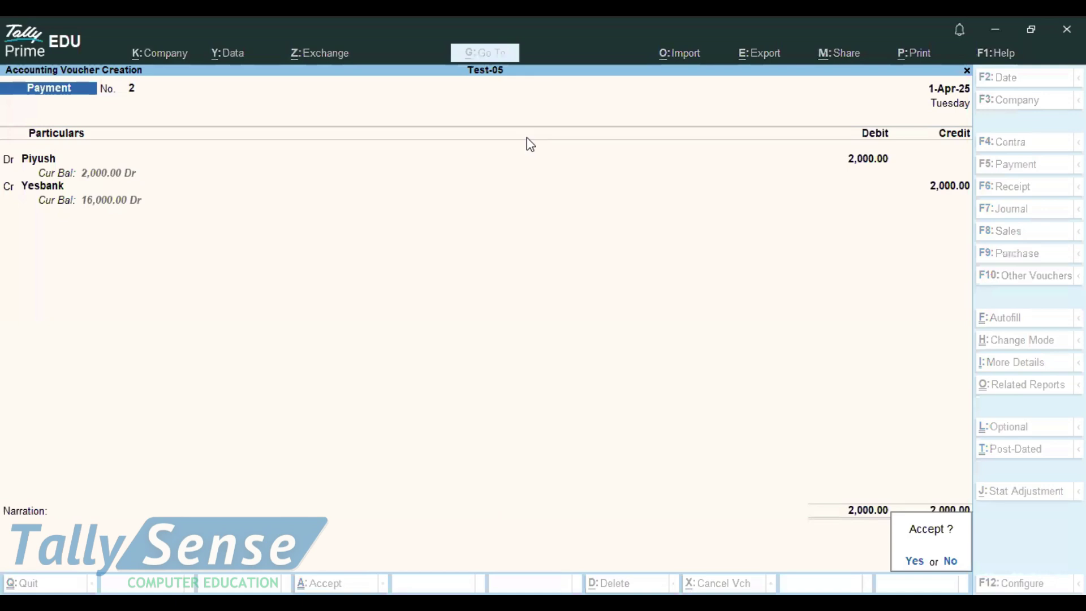
key("Return")
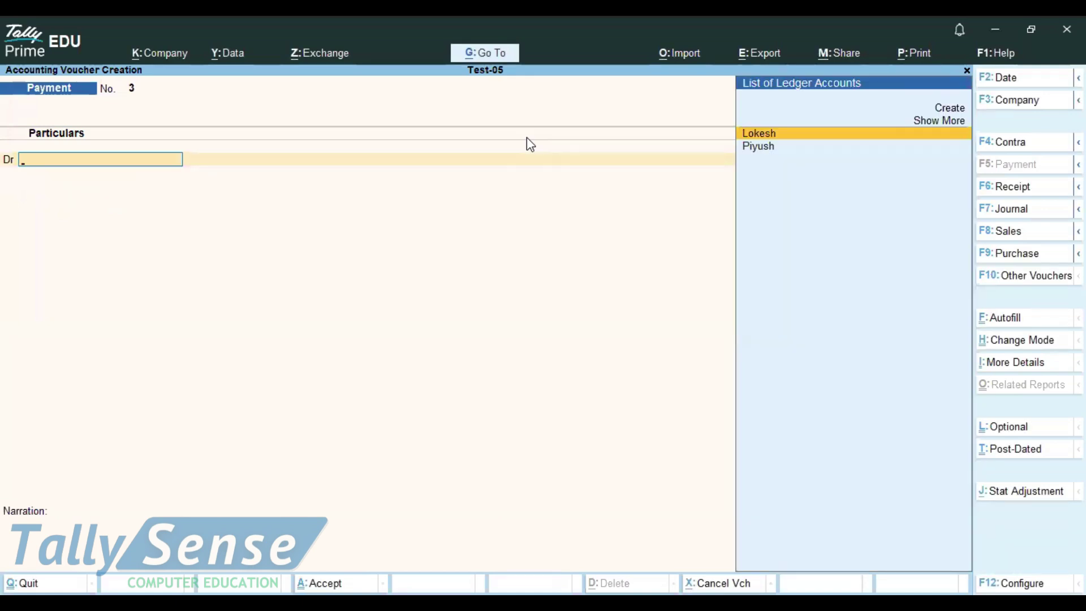
Debit Lokesh 2,000 and credit Yesbank in the next Payment voucher
key("Return")
type("2000")
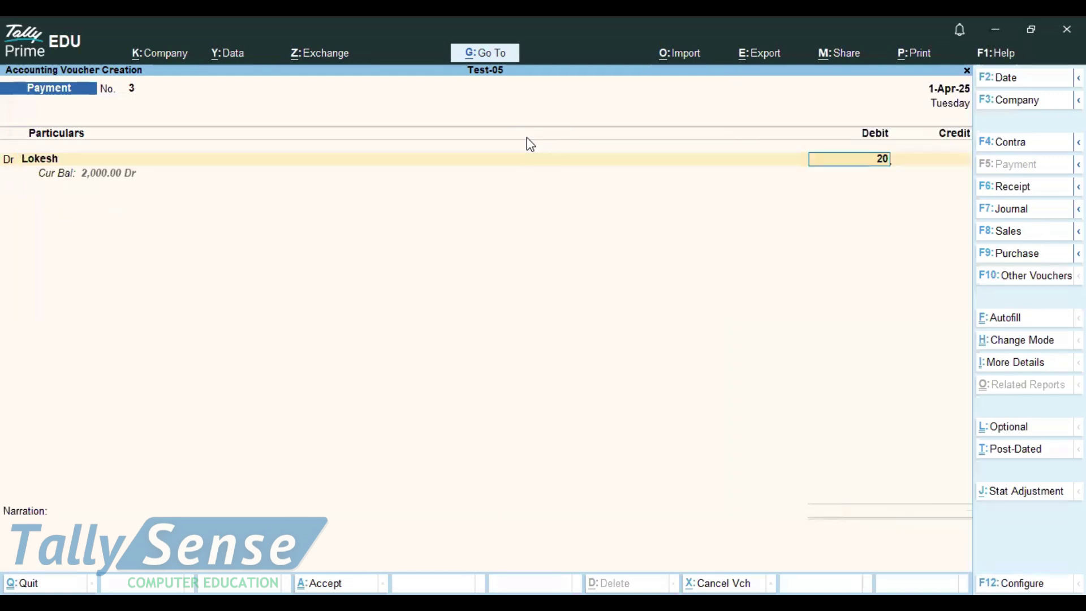
key("Return")
key("Return")
key("Return")
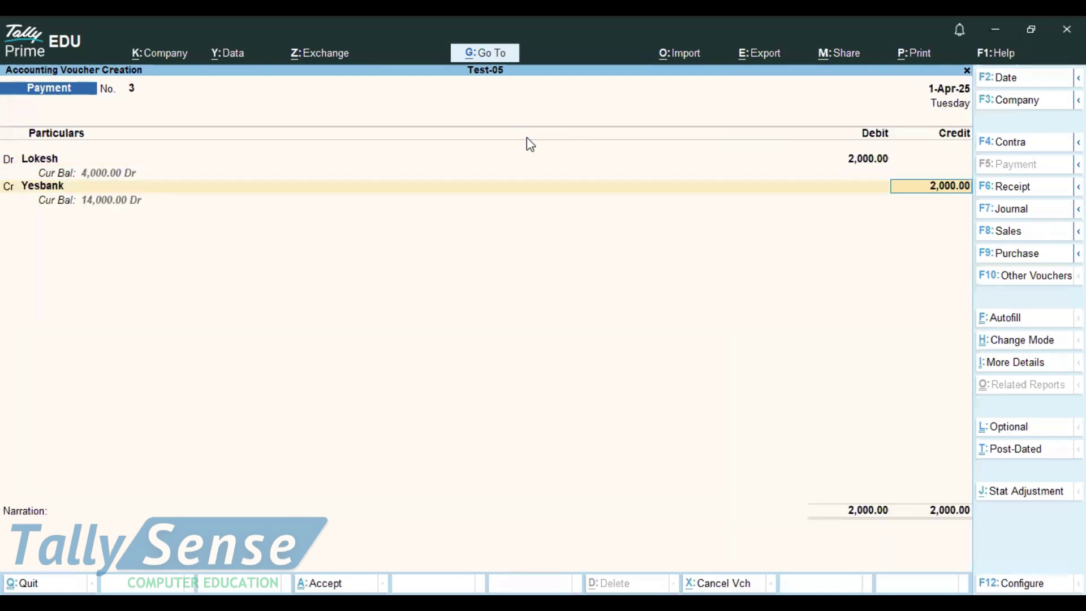
key("Return")
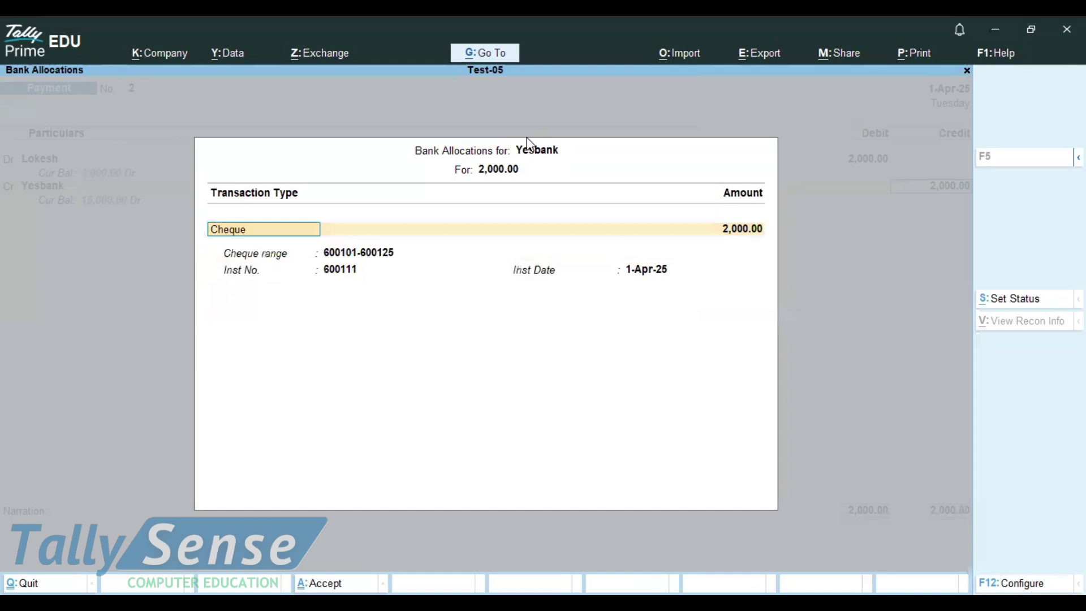
Set the bank allocation's transaction type to e-Fund Transfer
key("BackSpace")
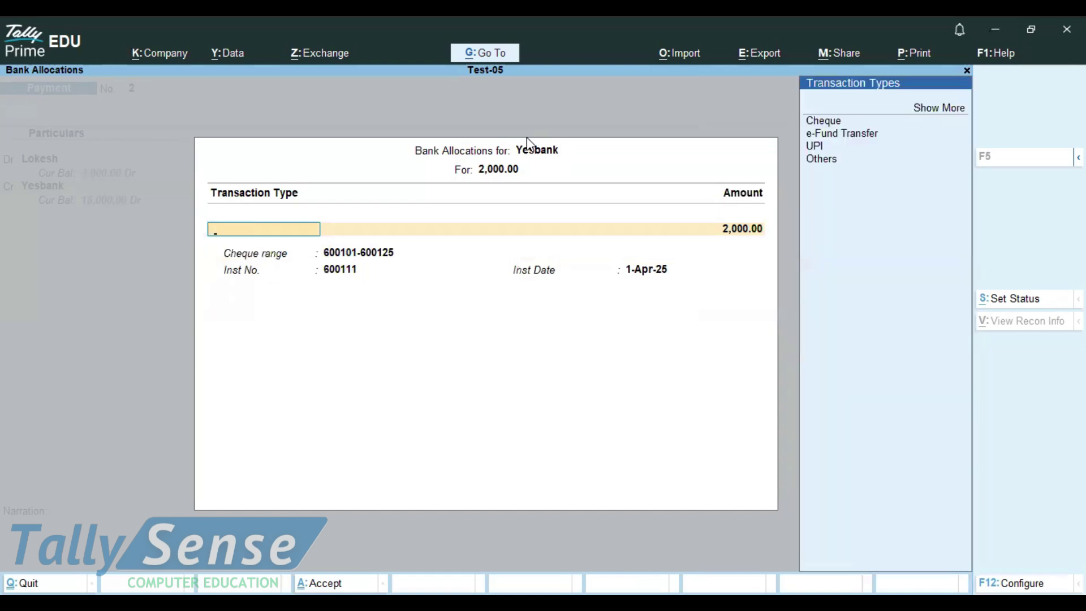
key("Up")
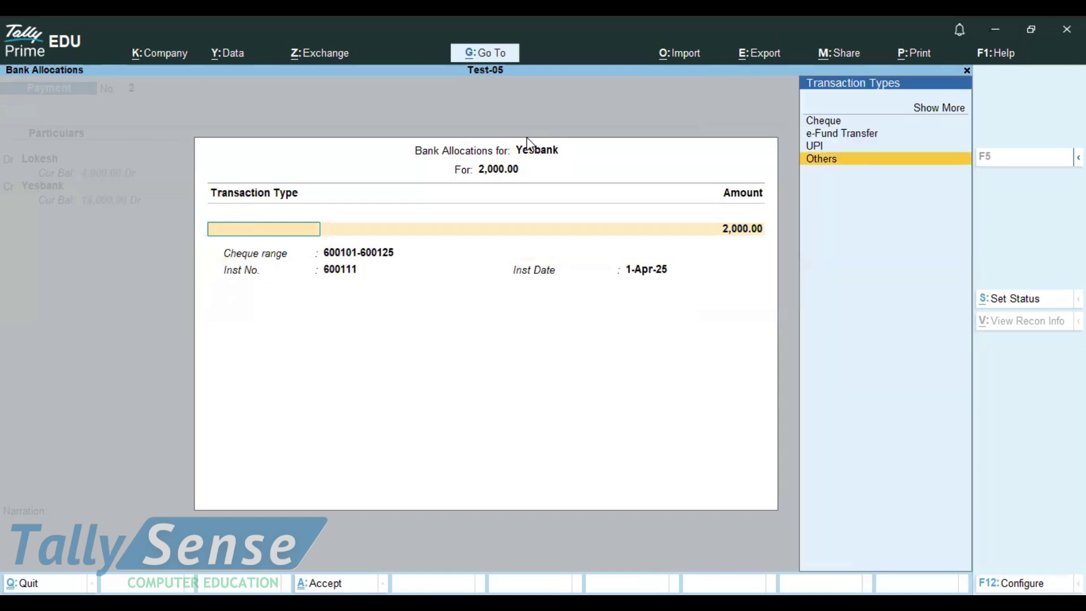
key("Up")
key("Up")
key("Return")
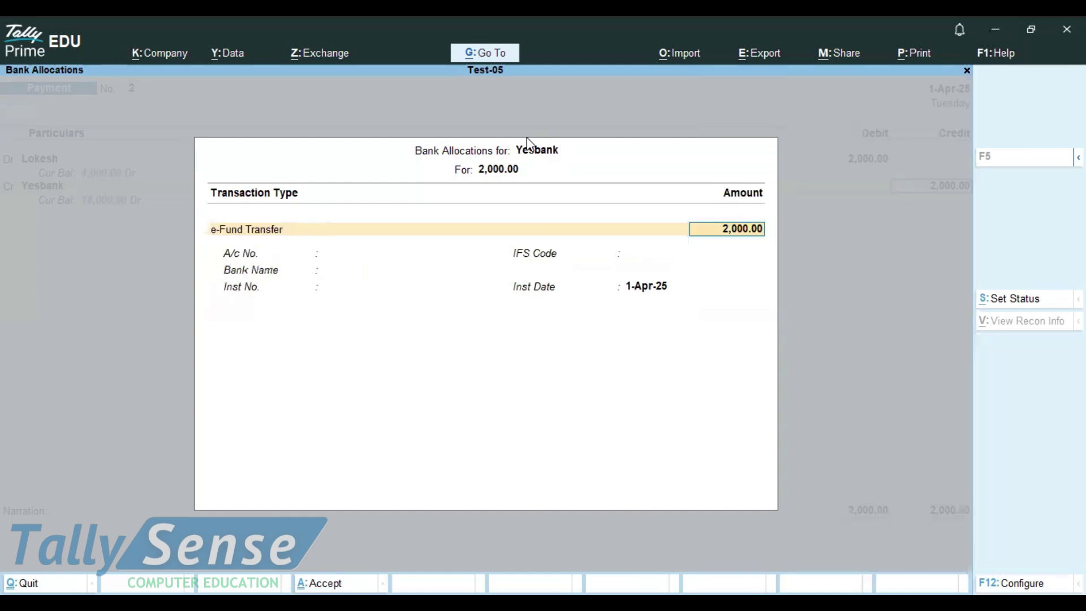
key("Return")
Enter the payee's account number and the ICICI IFS code
key("Return")
type("OXIDE")
key("BackSpace")
key("BackSpace")
key("BackSpace")
key("BackSpace")
key("BackSpace")
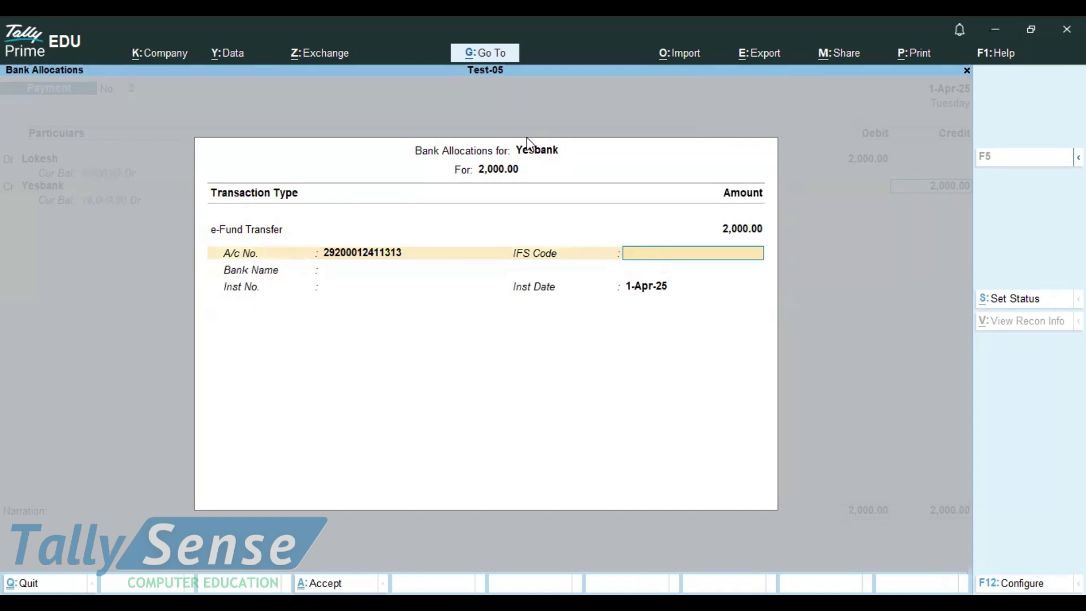
type("ICICIB00031")
key("Return")
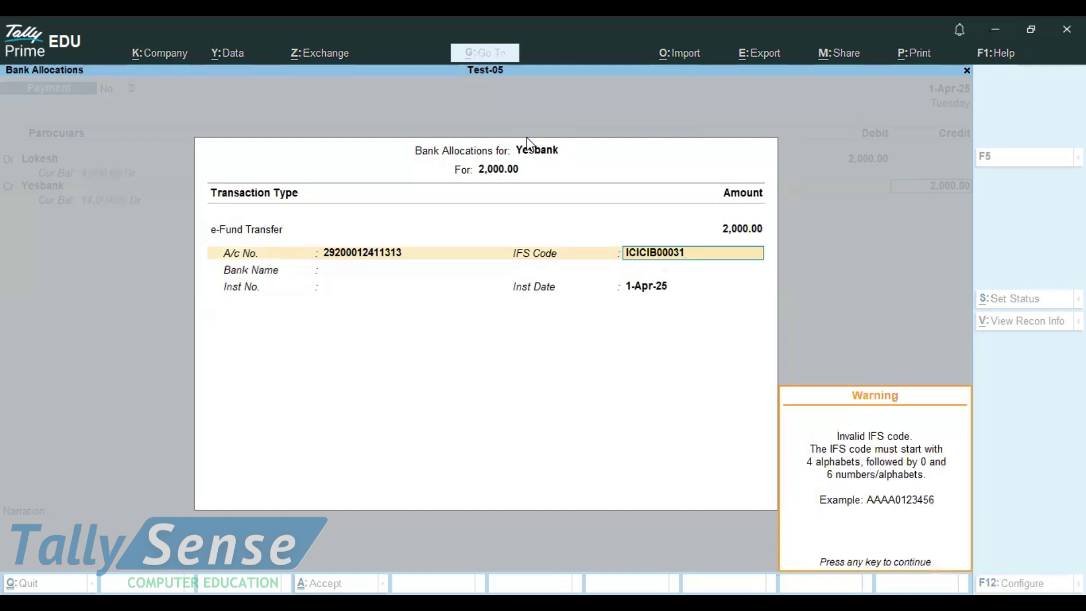
key("Return")
key("Return")
Enter Icici Bank as the bank name and save the payment voucher
type("Iciic")
key("BackSpace")
key("BackSpace")
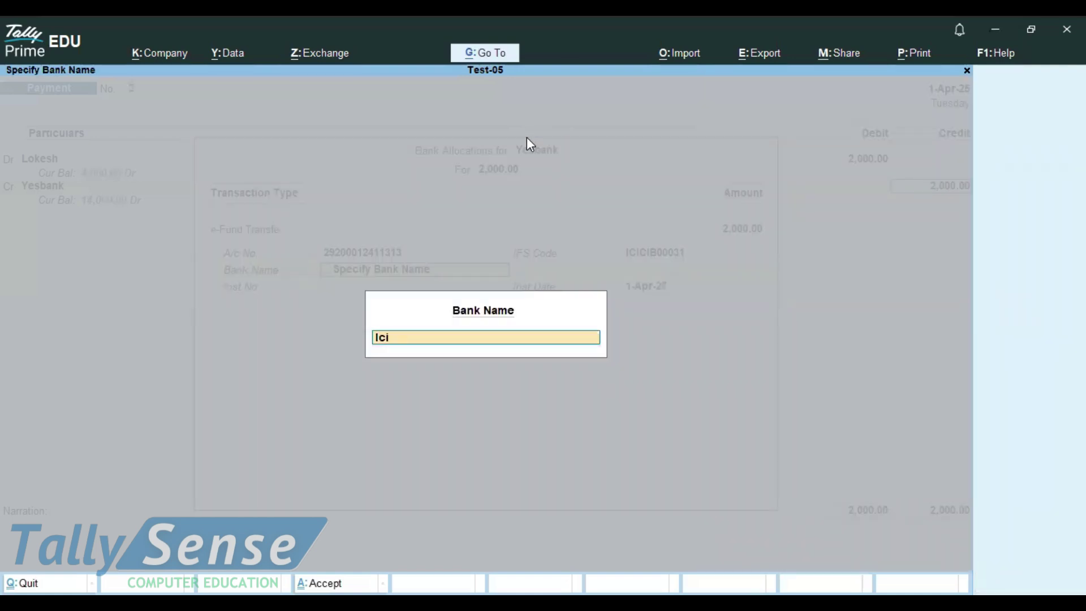
type("ci Bank")
key("Return")
key("Return")
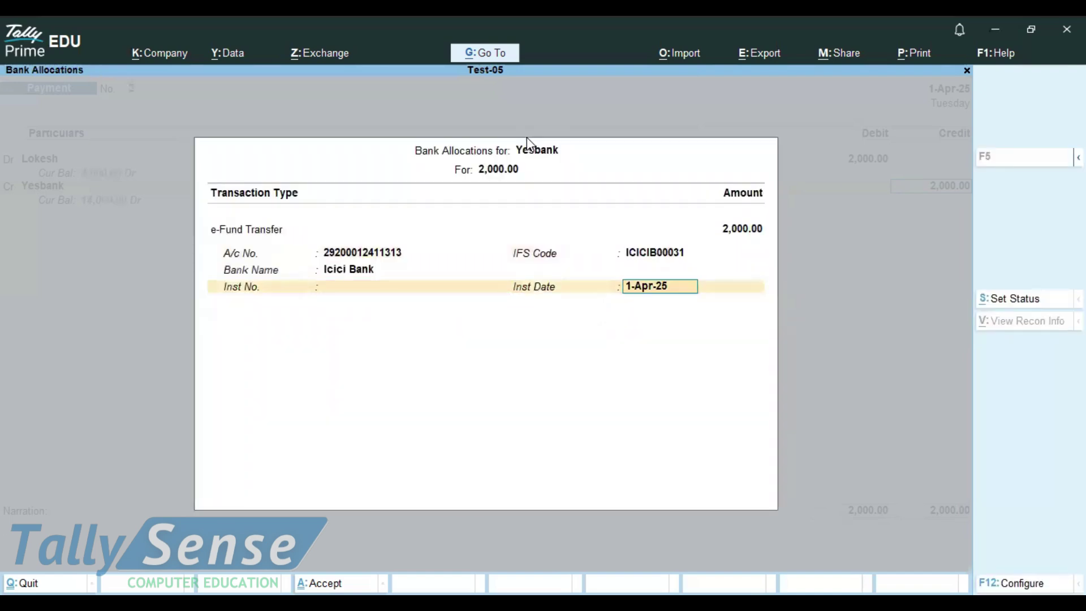
key("Return")
key("Return")
key("Return")
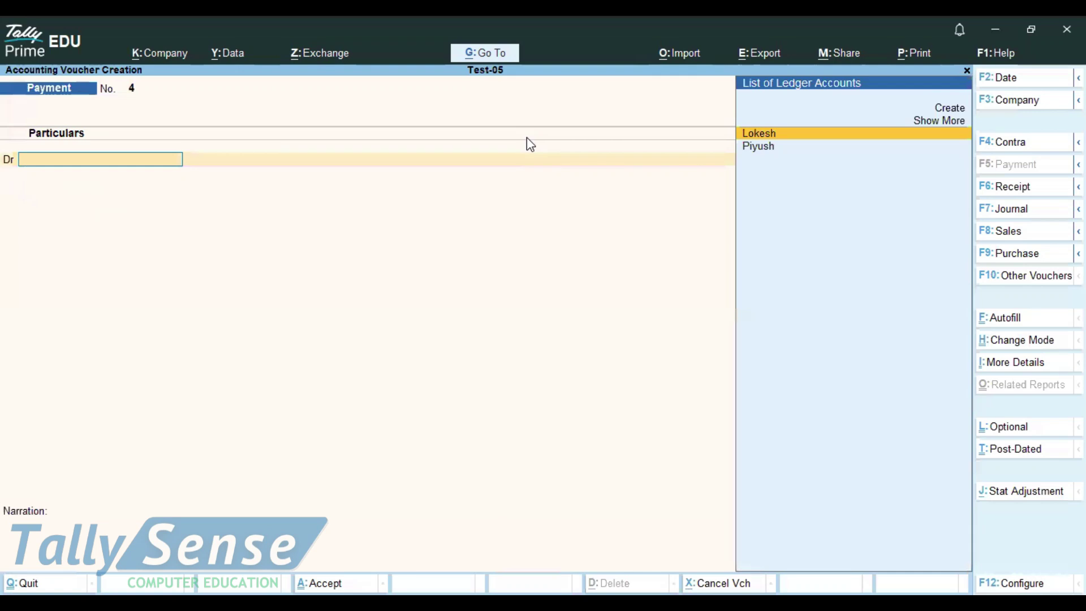
Return to the Gateway and open the Banking Activities report
key("Escape")
key("Return")
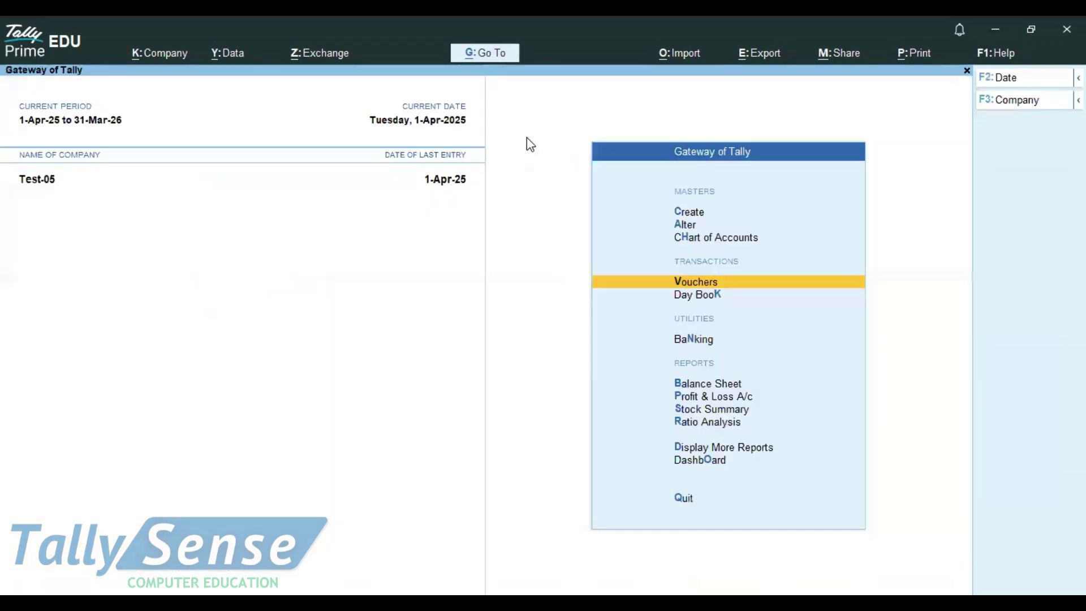
key("Down")
key("Down")
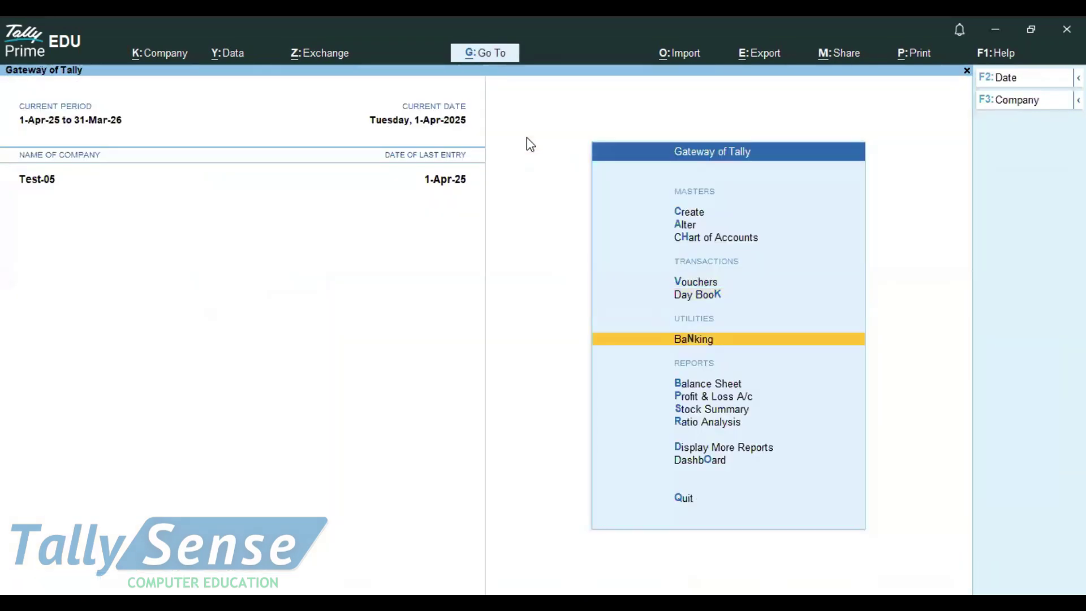
key("Return")
key("Up")
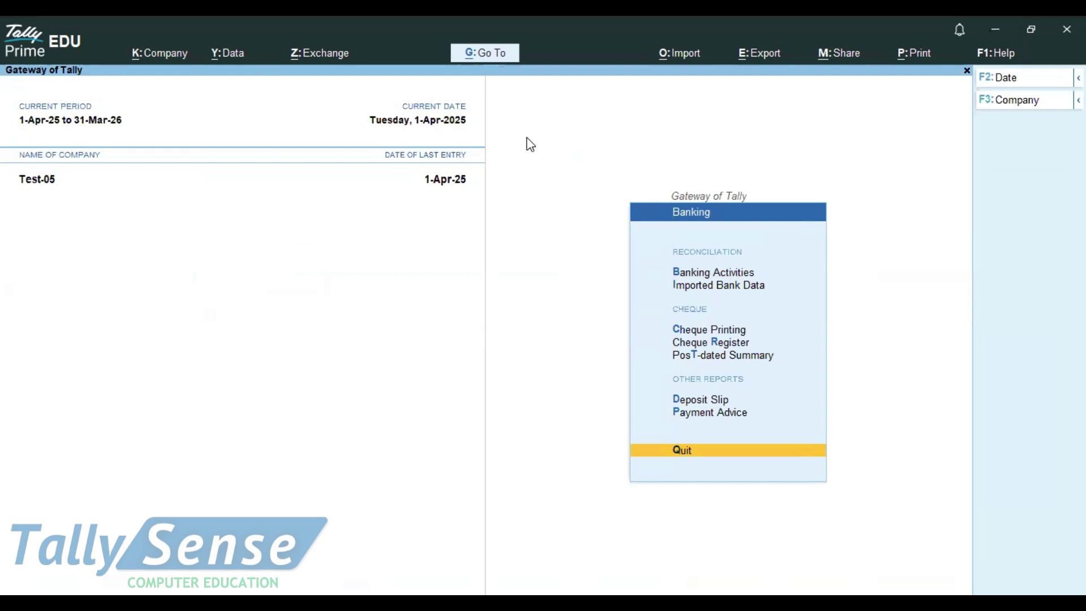
key("Up")
key("Up")
key("Up")
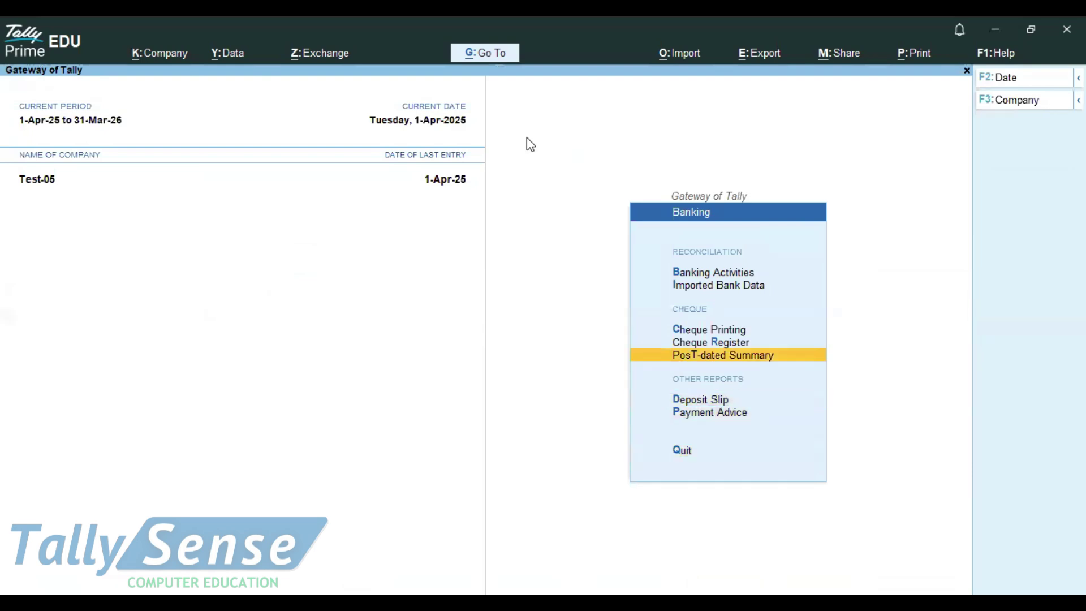
key("Up")
key("Up")
key("Up")
key("Up")
key("Return")
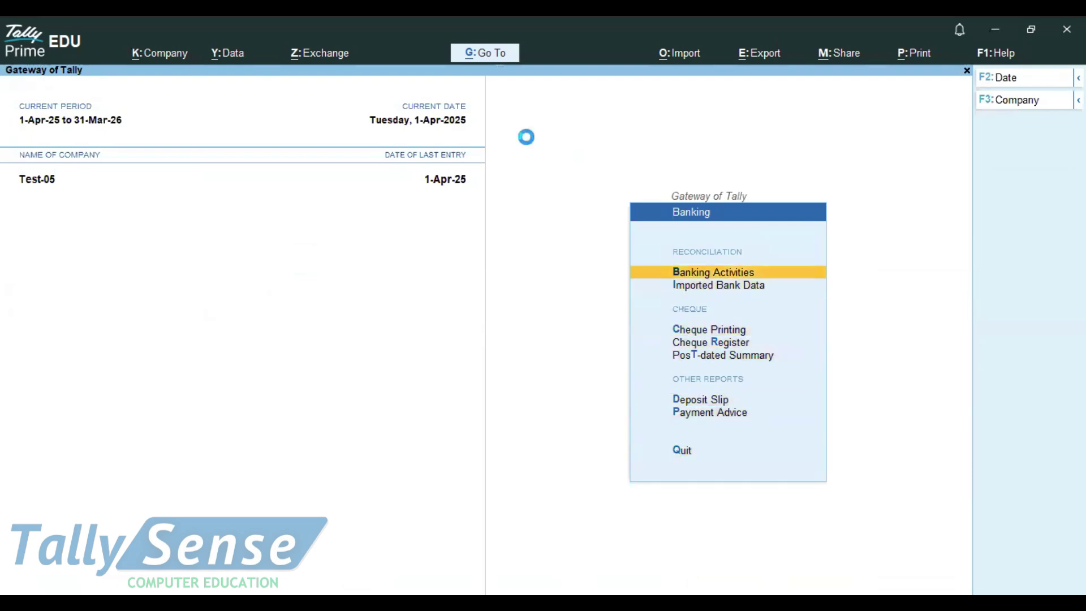
Open Yesbank's reconciliation summary and list its unreconciled transactions
key("Return")
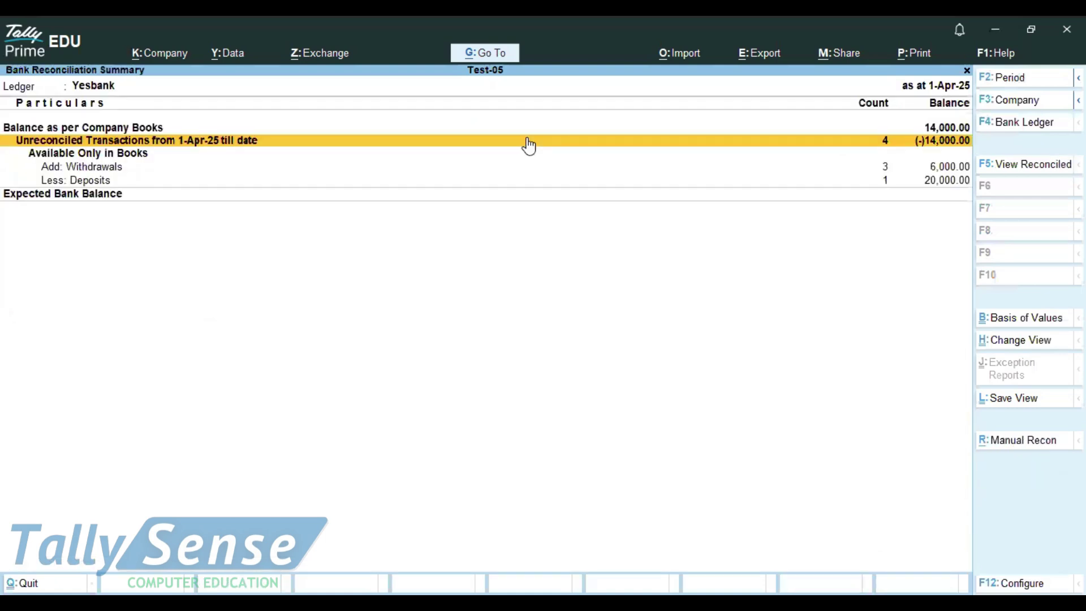
key("Down")
key("Down")
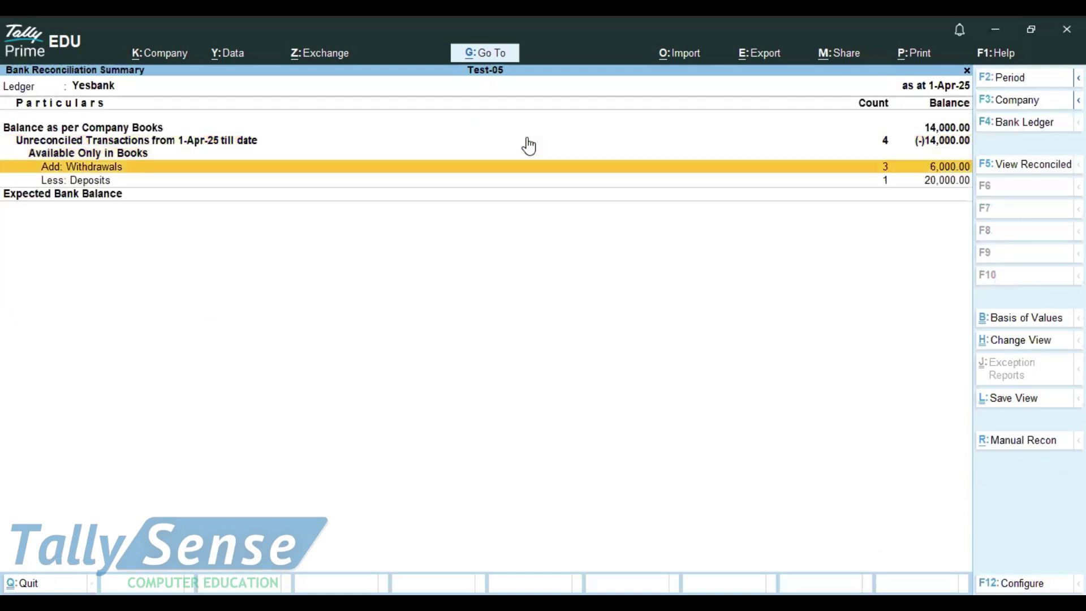
key("Down")
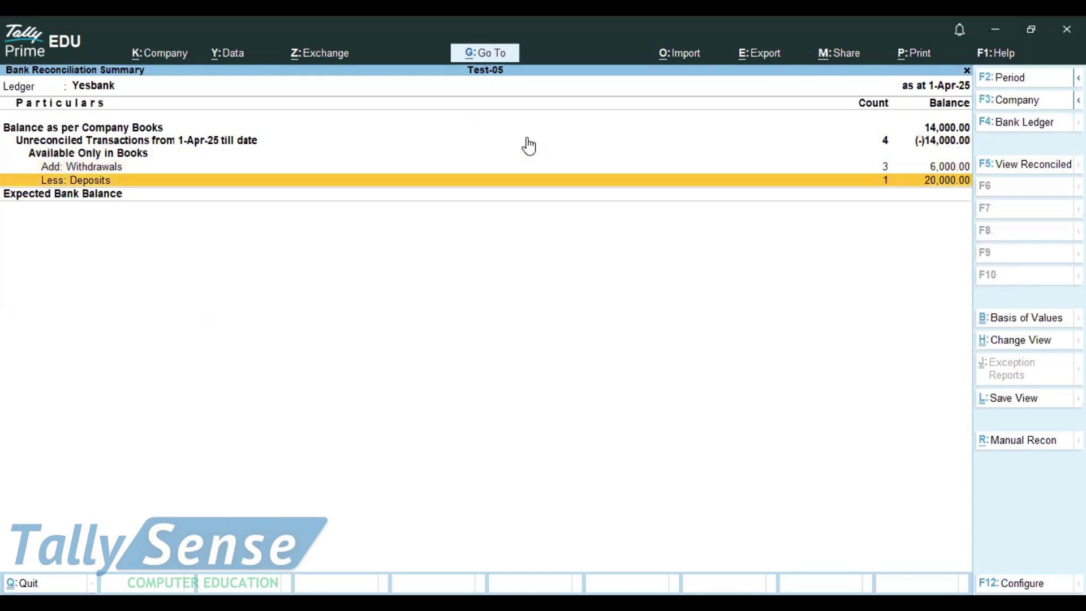
key("Up")
key("Up")
key("Up")
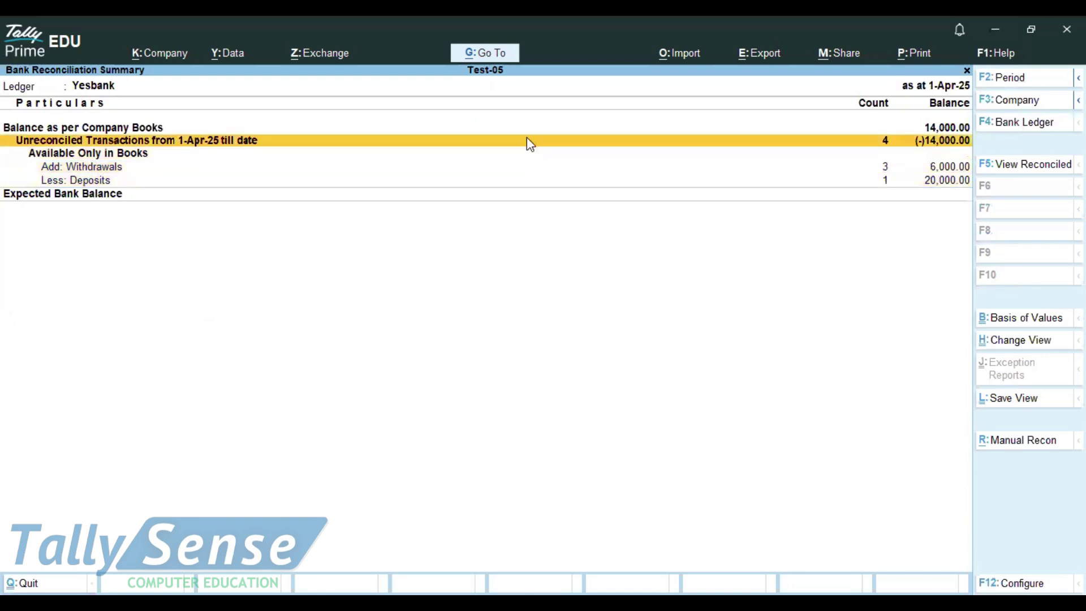
key("Return")
key("alt+F5")
key("alt+F5")
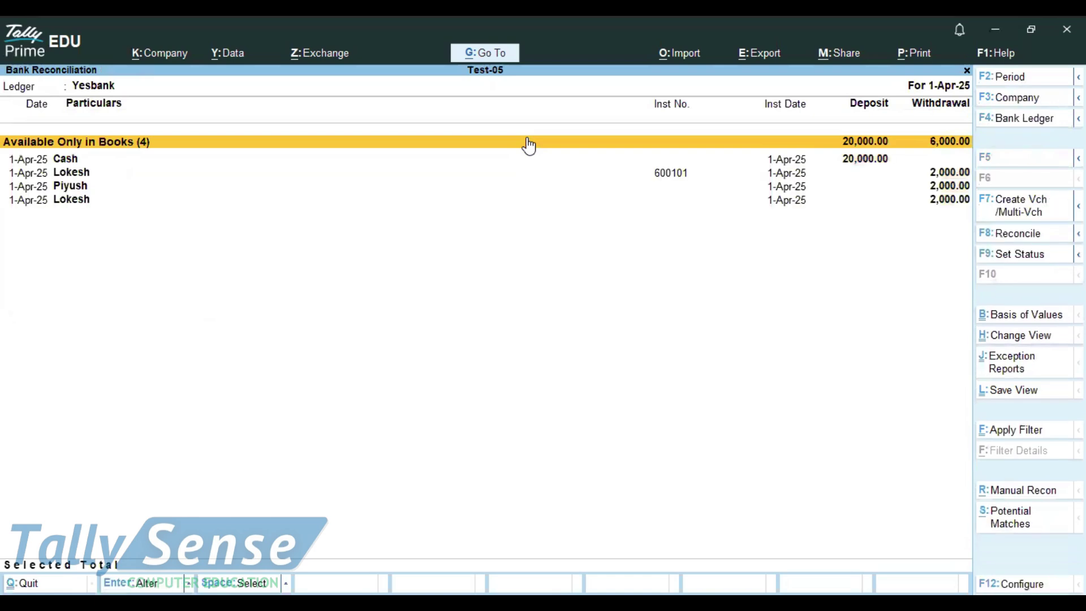
Review the Piyush and Lokesh payments and check Yesbank's potential matches, which are empty
key("Down")
key("Down")
key("Up")
key("Down")
key("Down")
key("Up")
key("Down")
key("Down")
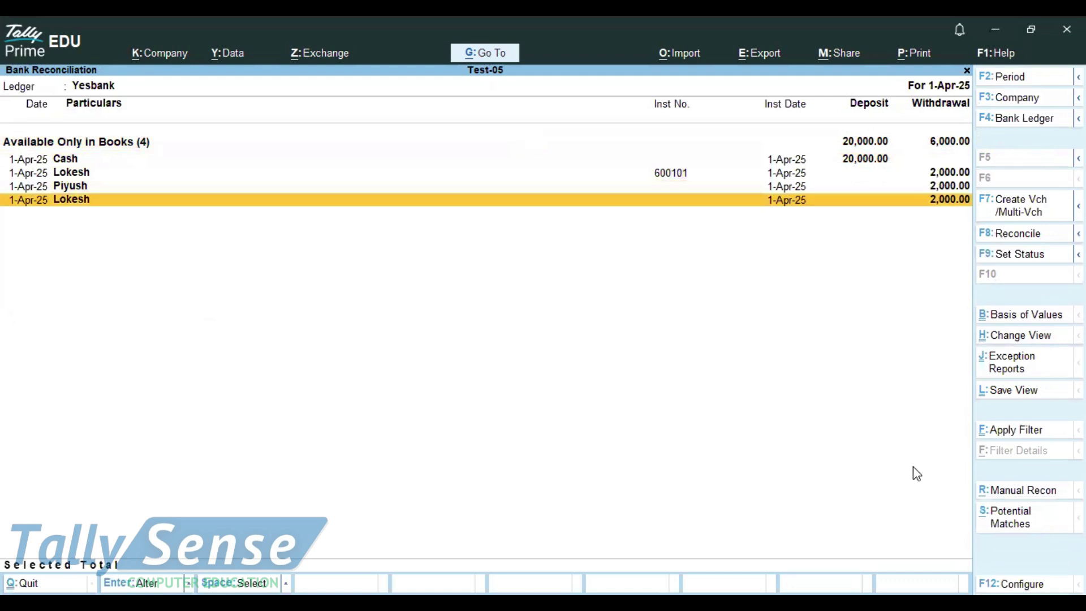
left_click(991, 518)
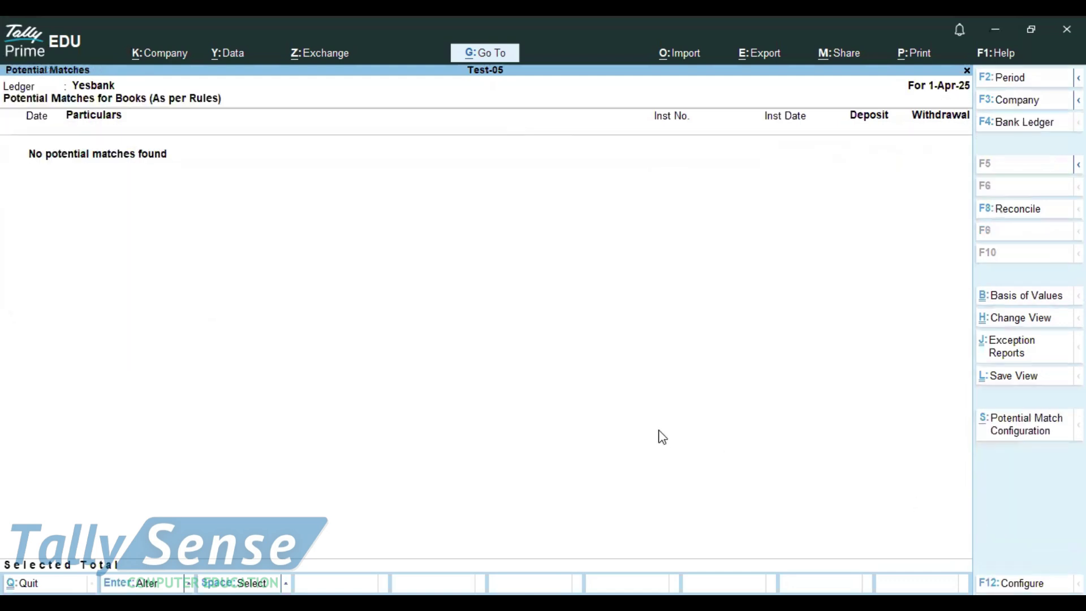
key("Escape")
key("Escape")
key("Escape")
key("Escape")
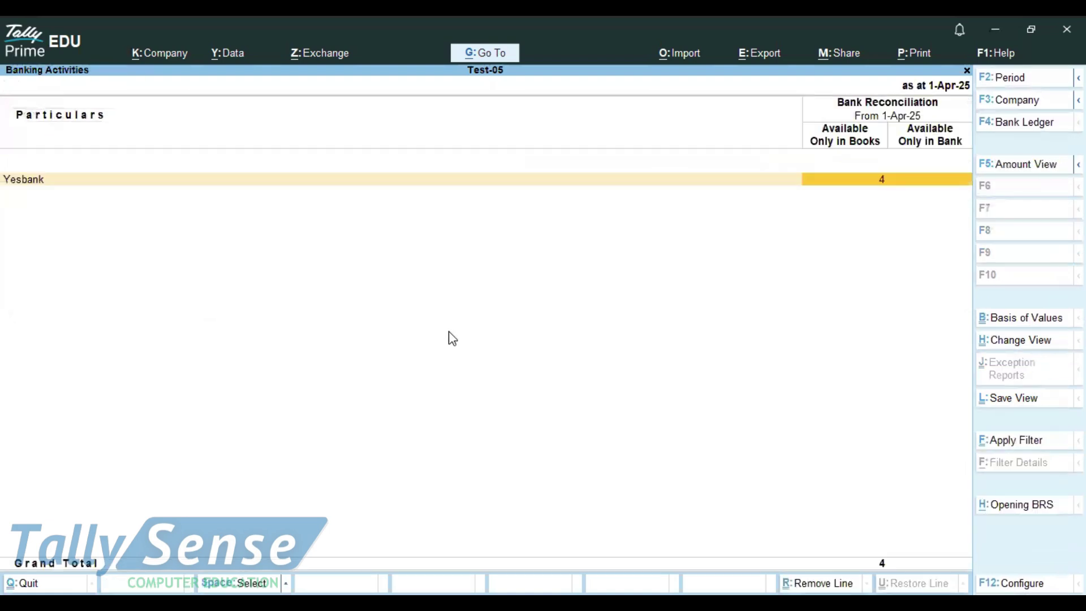
View Yesbank's Imported Bank Data report, then go back to the Gateway of Tally
key("Down")
key("Return")
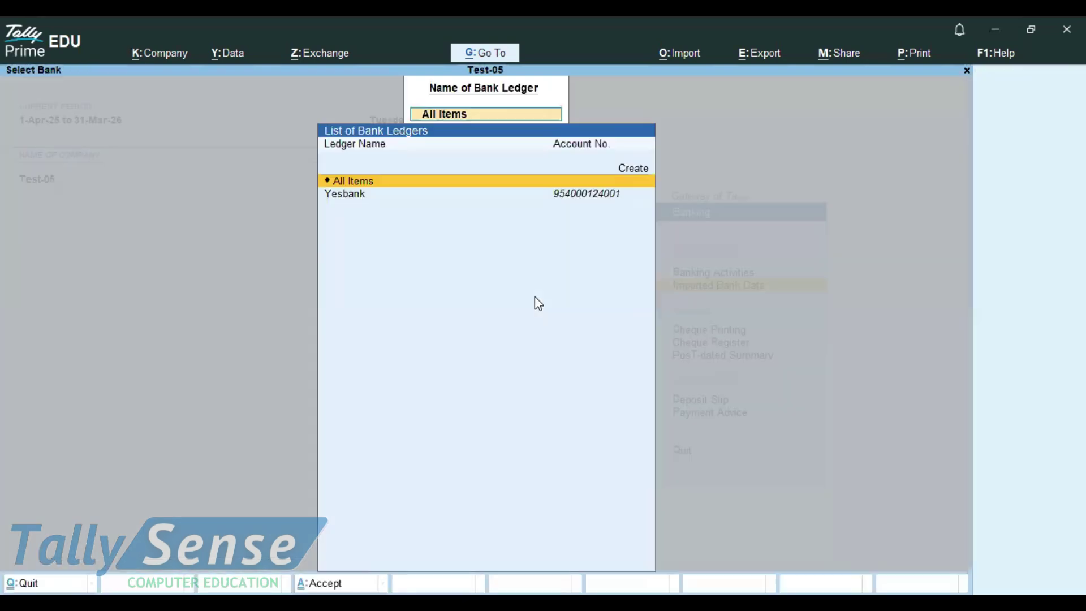
key("Down")
key("Return")
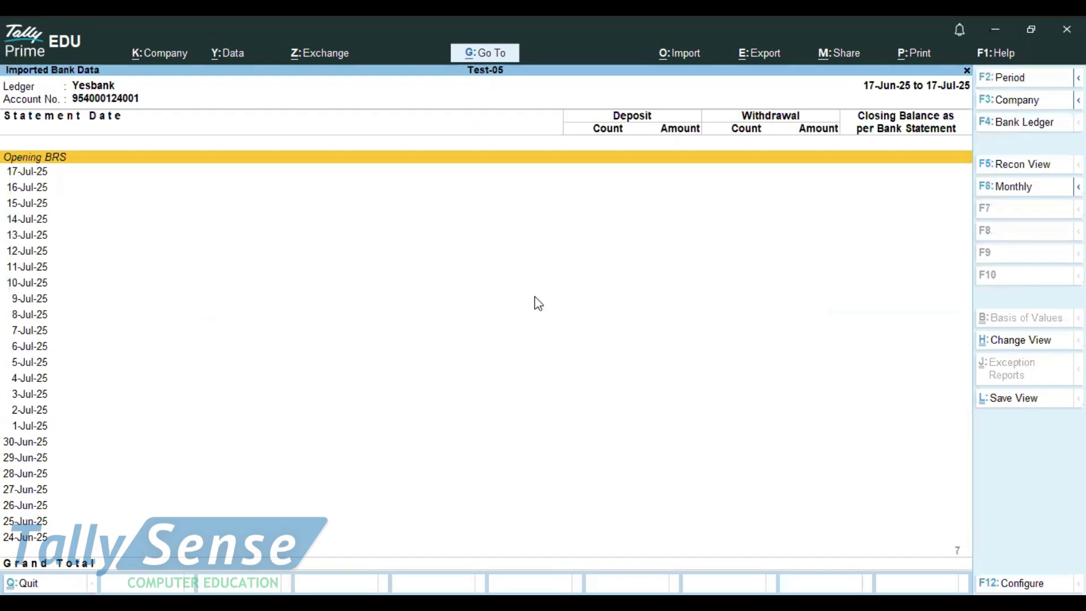
key("Escape")
key("Escape")
key("Escape")
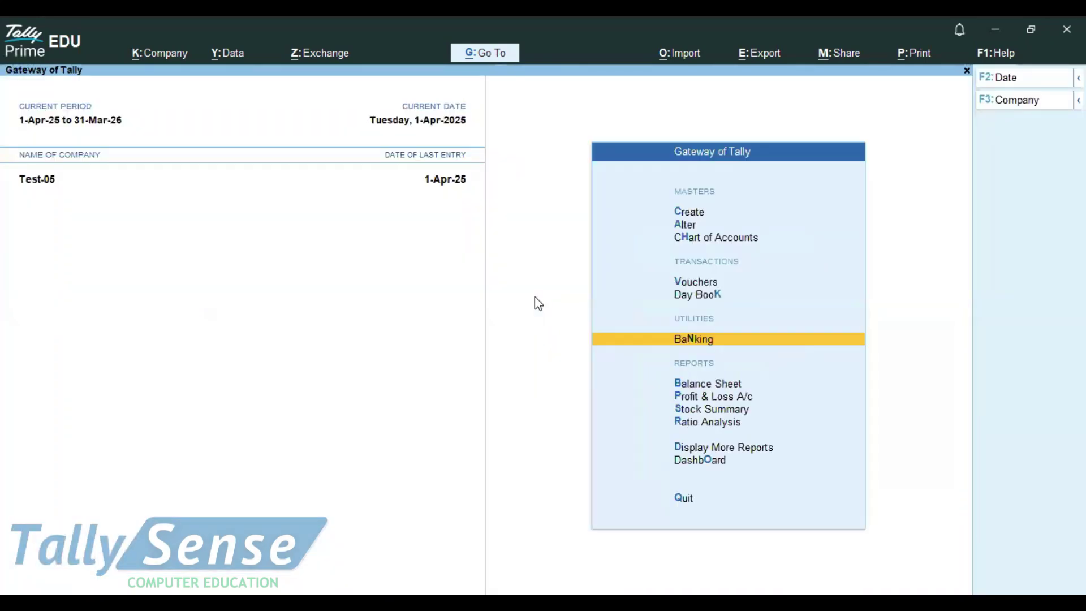